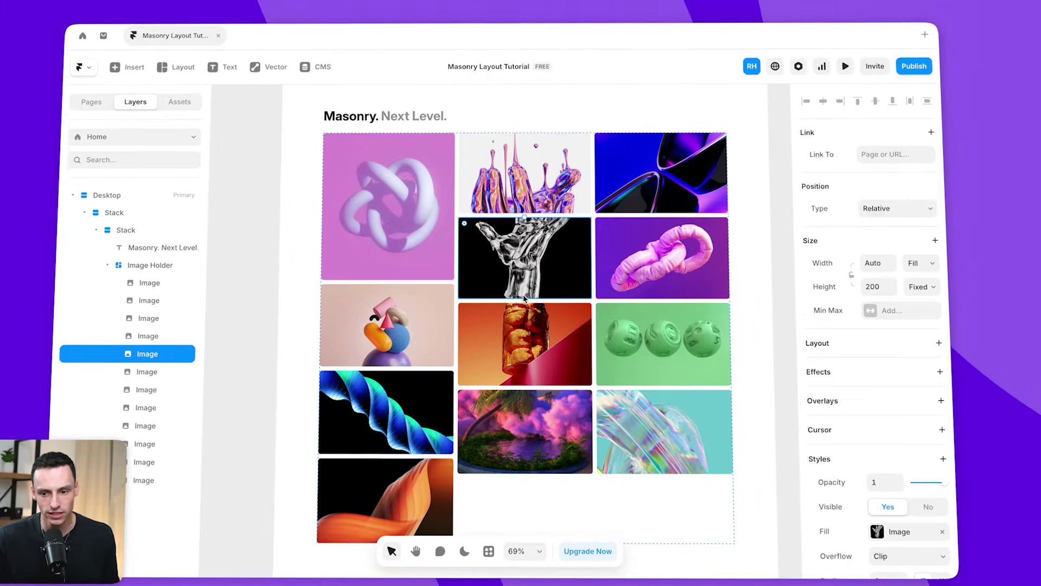
- Make the hand image taller and set the collection image height to fit the image
drag(524, 298, 525, 395)
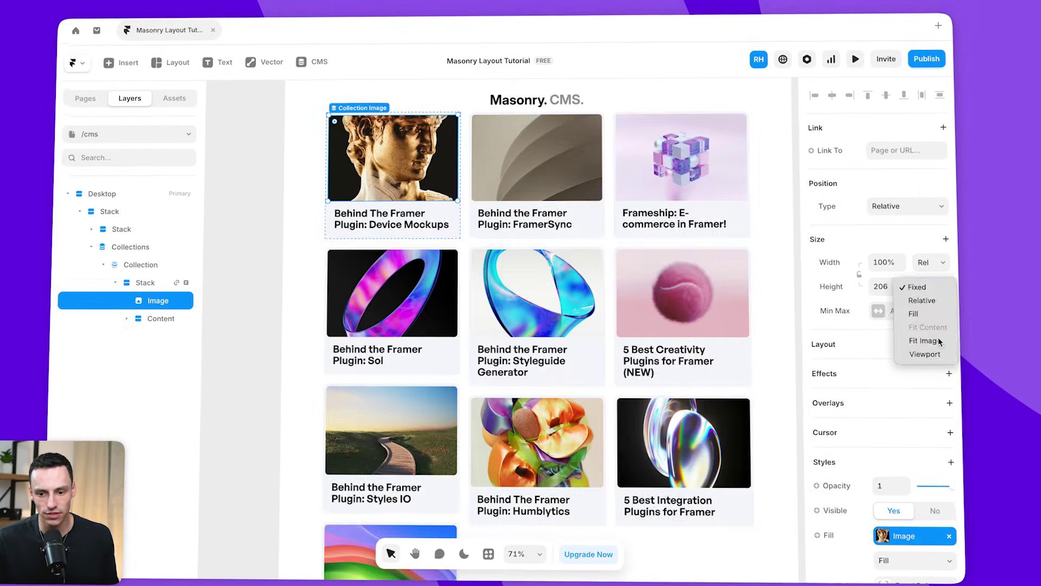
click(923, 340)
click(855, 58)
scroll(552, 311, down, 3)
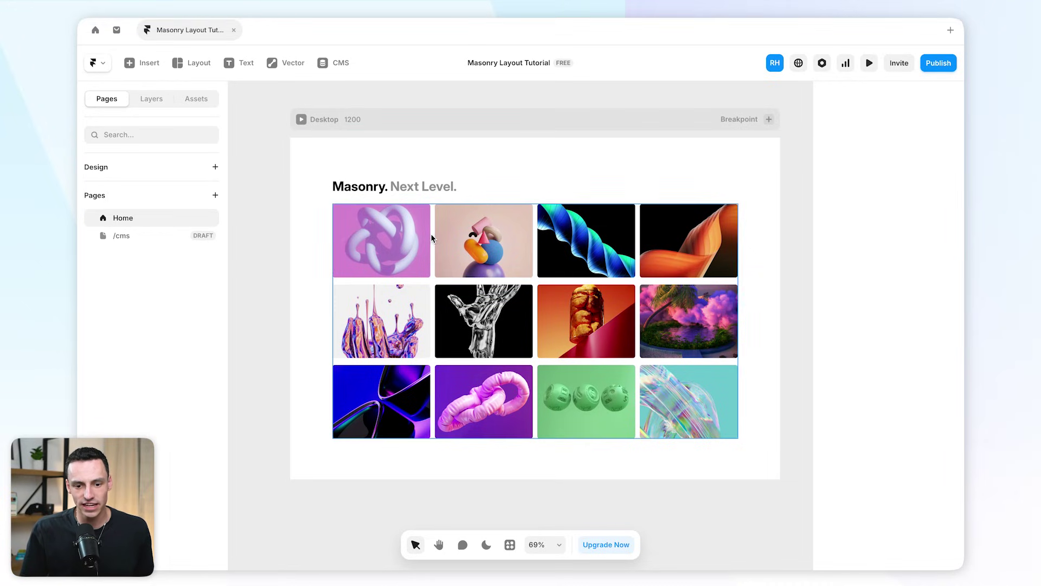
- Select the whole image grid on the canvas, then check the /cms page and return Home
double_click(411, 243)
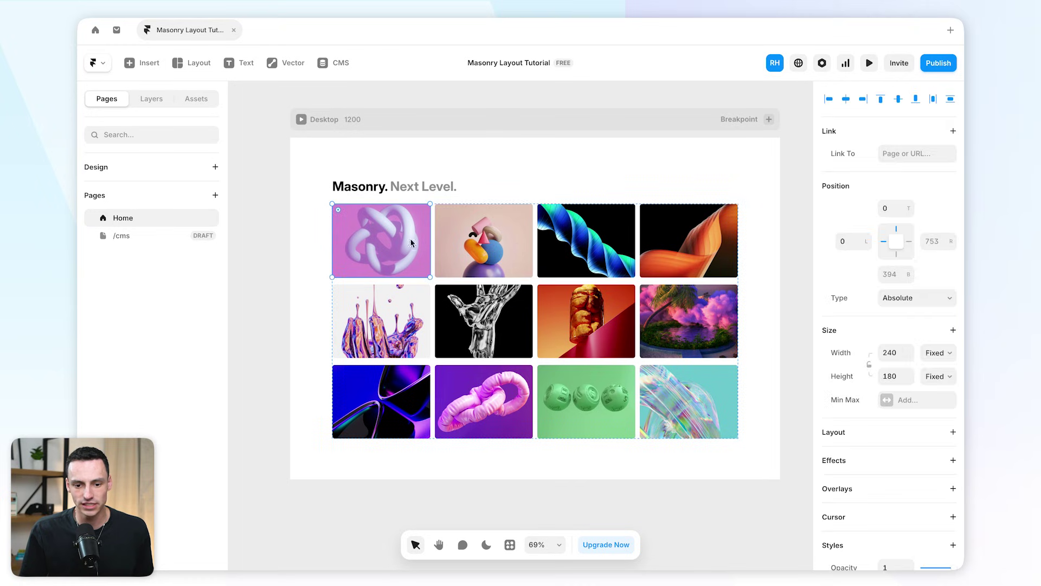
key(Escape)
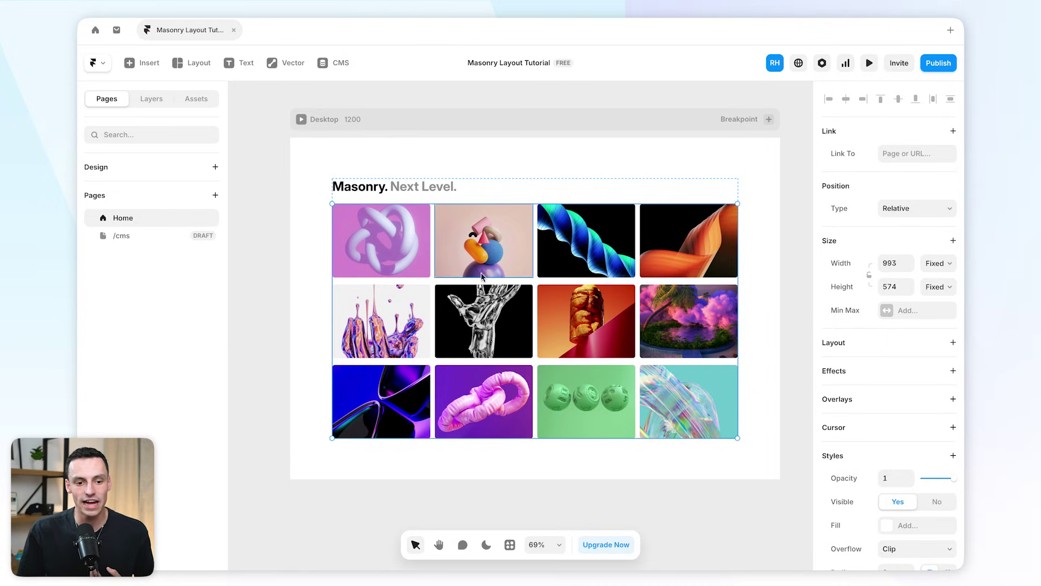
click(151, 99)
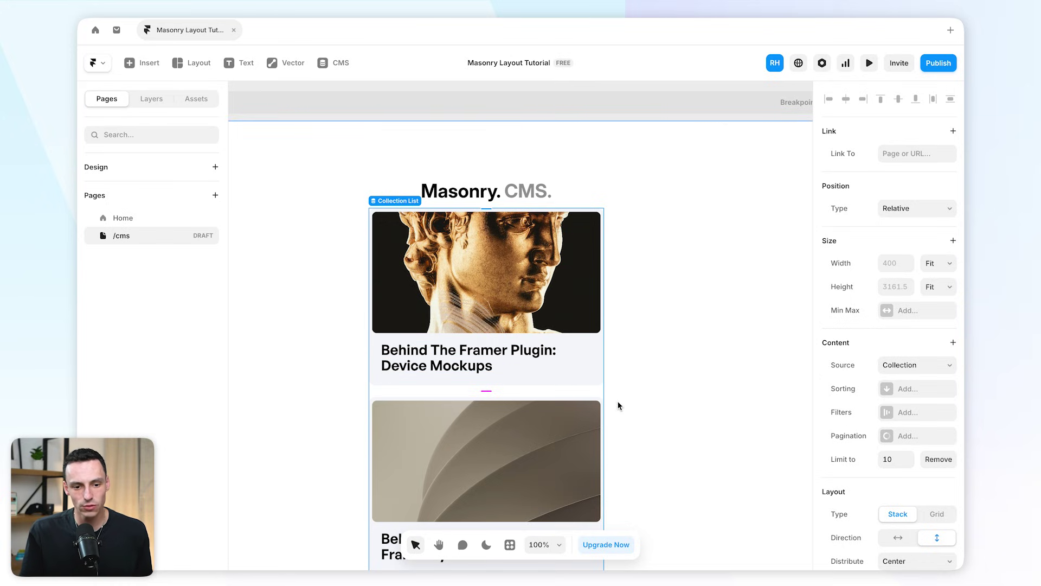
click(140, 218)
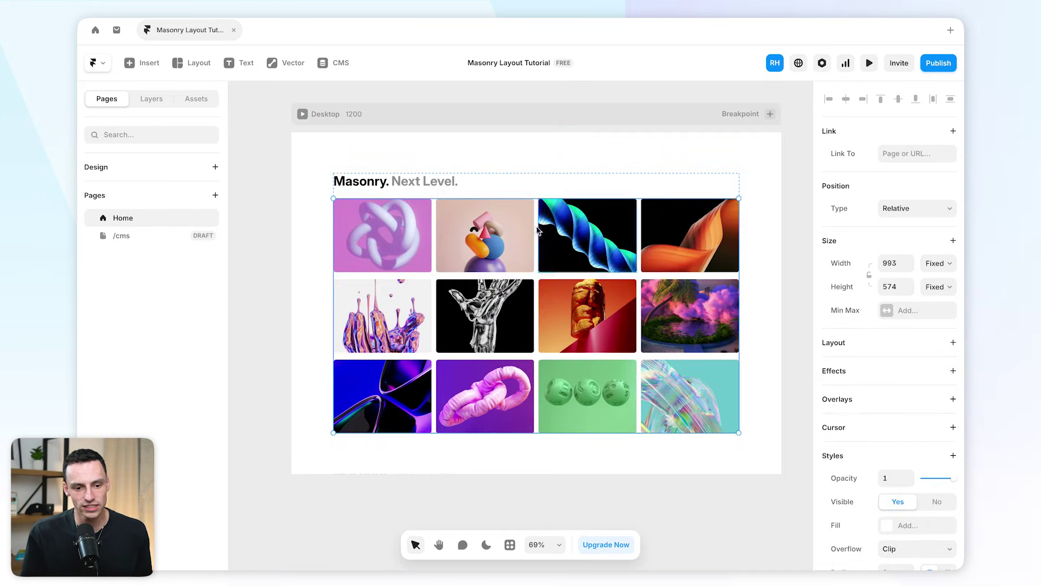
- In the Home page layer tree, select grid images, then the Image Holder containing them
click(151, 98)
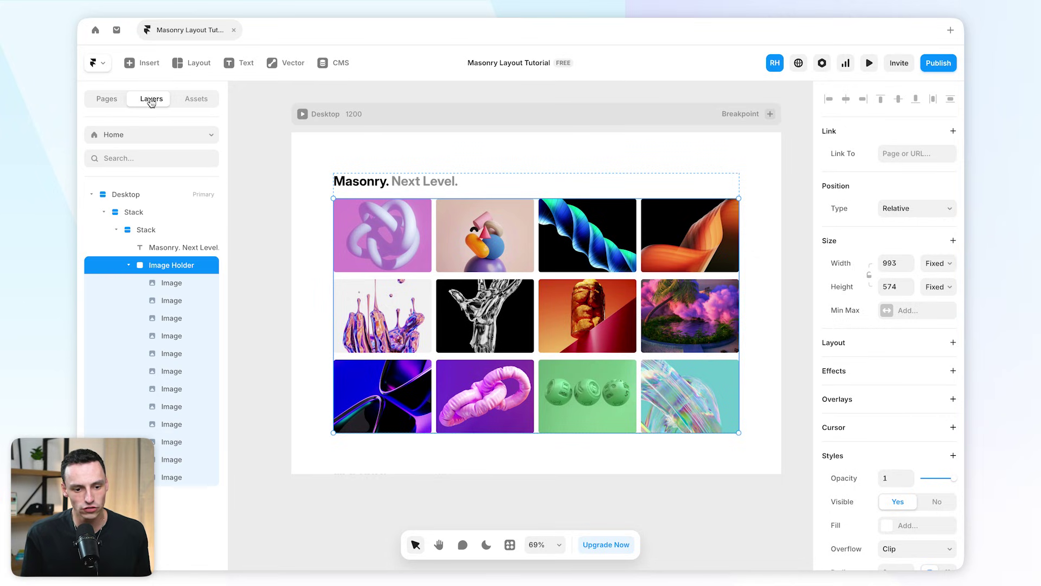
click(179, 280)
click(170, 322)
click(172, 371)
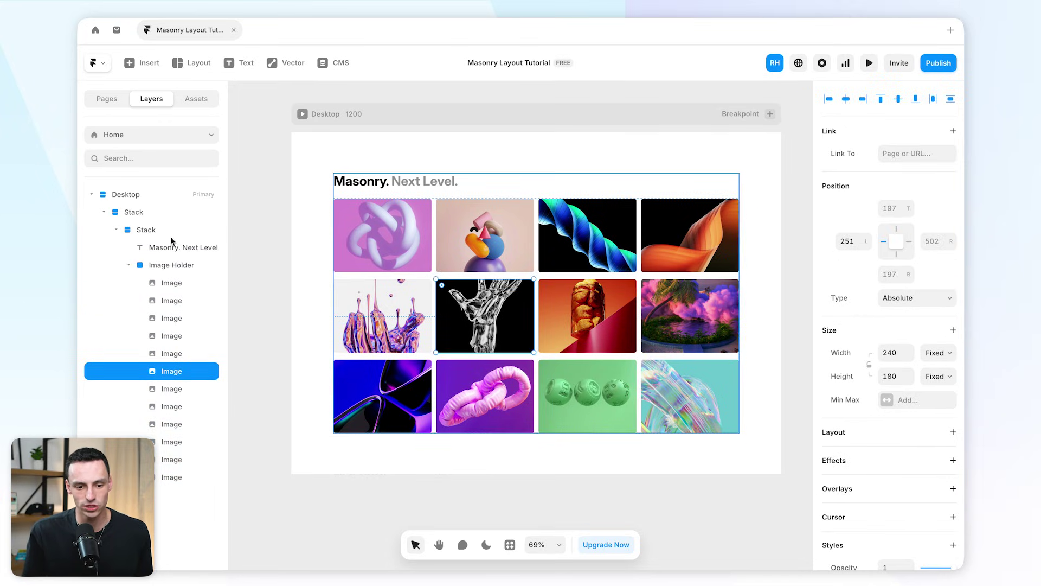
click(183, 265)
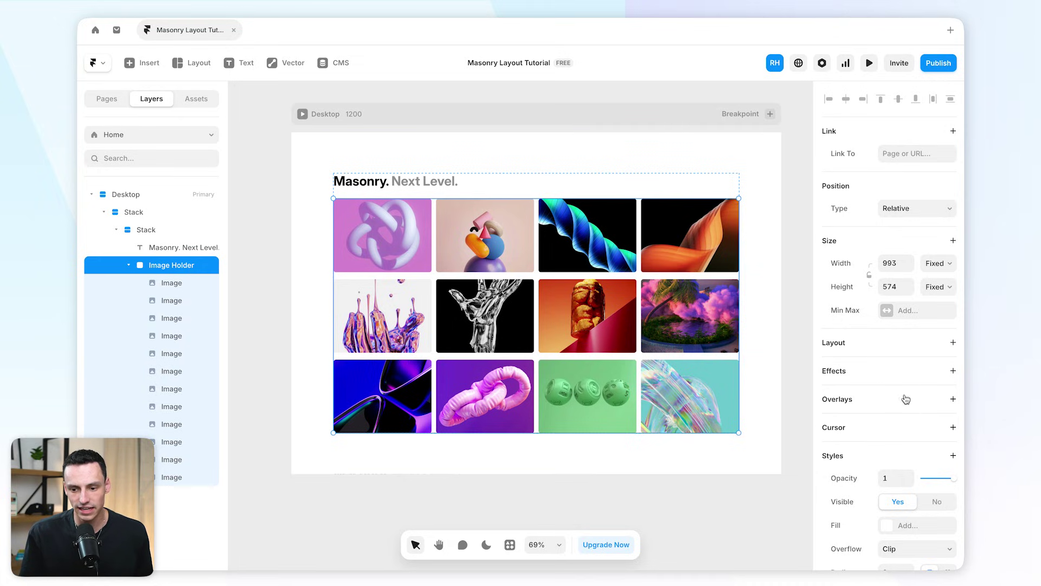
- Give the Image Holder a Grid layout with auto height, masonry on, and 3 columns
click(952, 343)
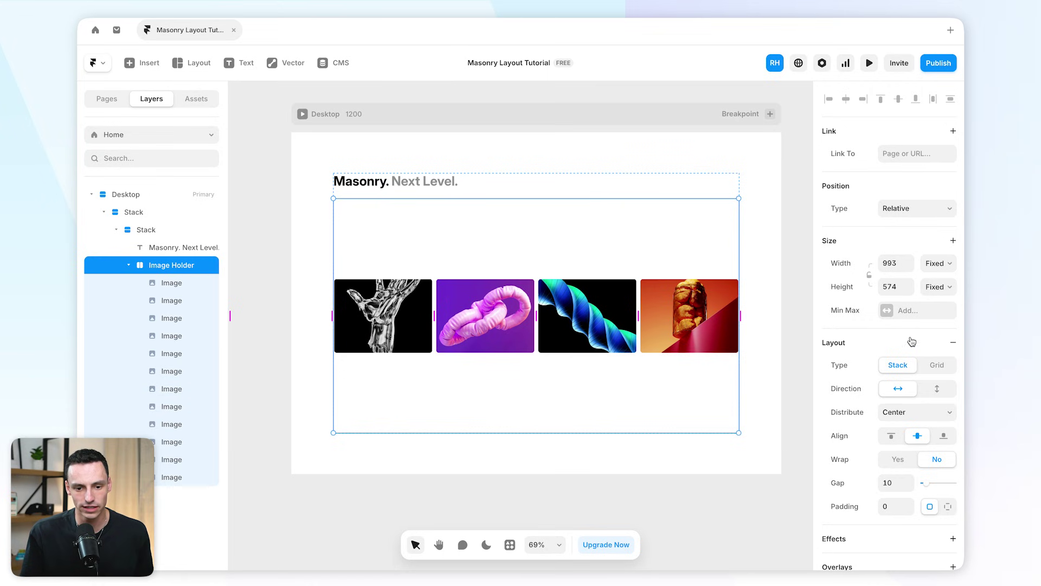
click(937, 365)
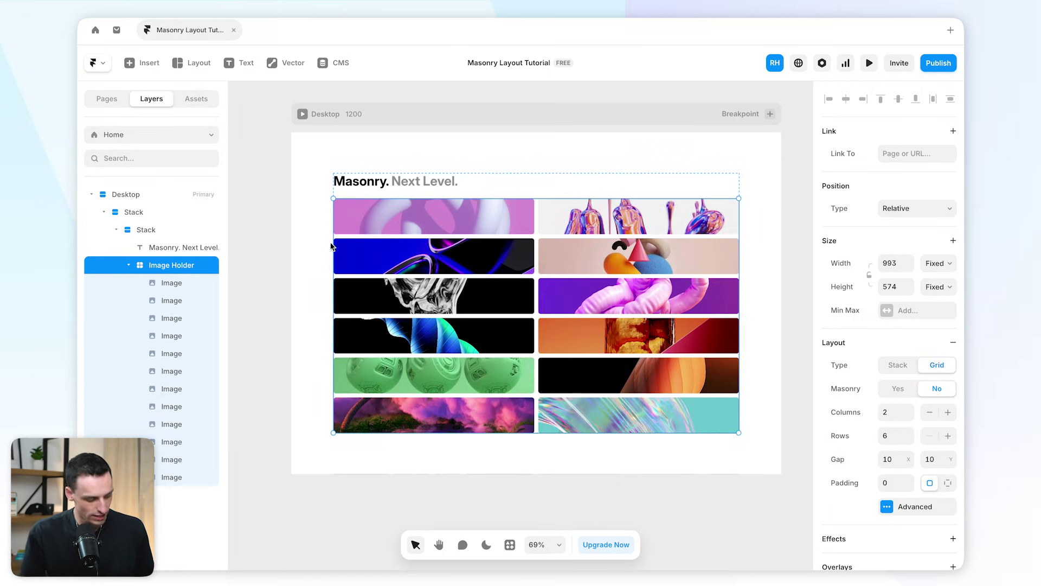
click(899, 281)
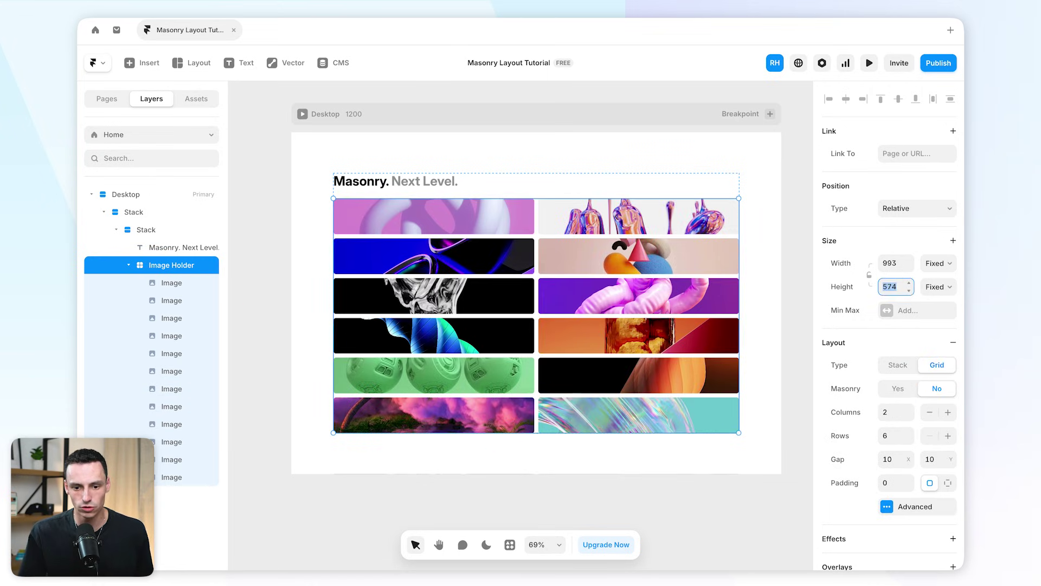
text(auto)
key(Return)
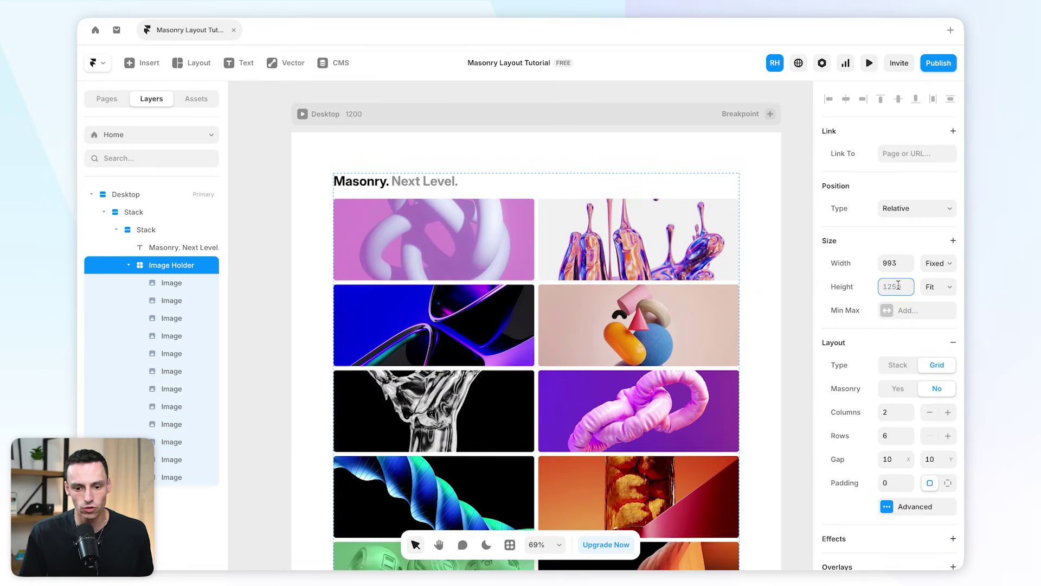
scroll(439, 314, down, 8)
scroll(439, 313, up, 9)
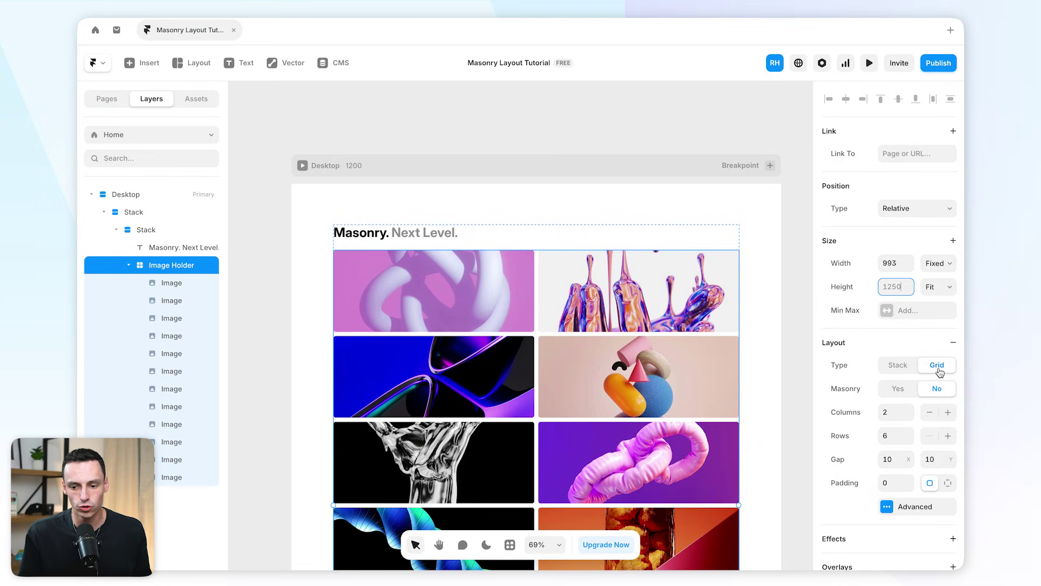
click(898, 388)
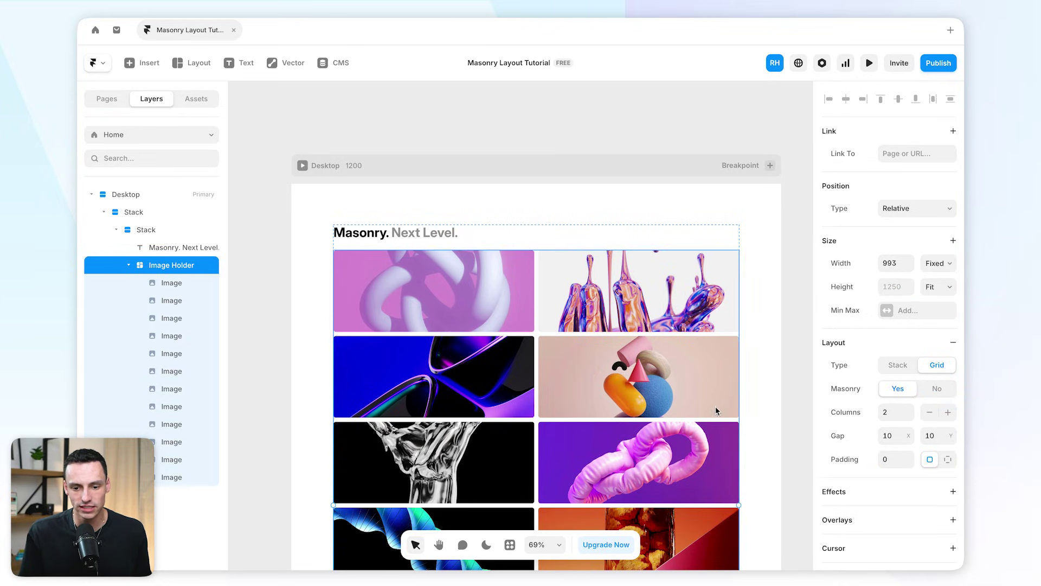
click(948, 412)
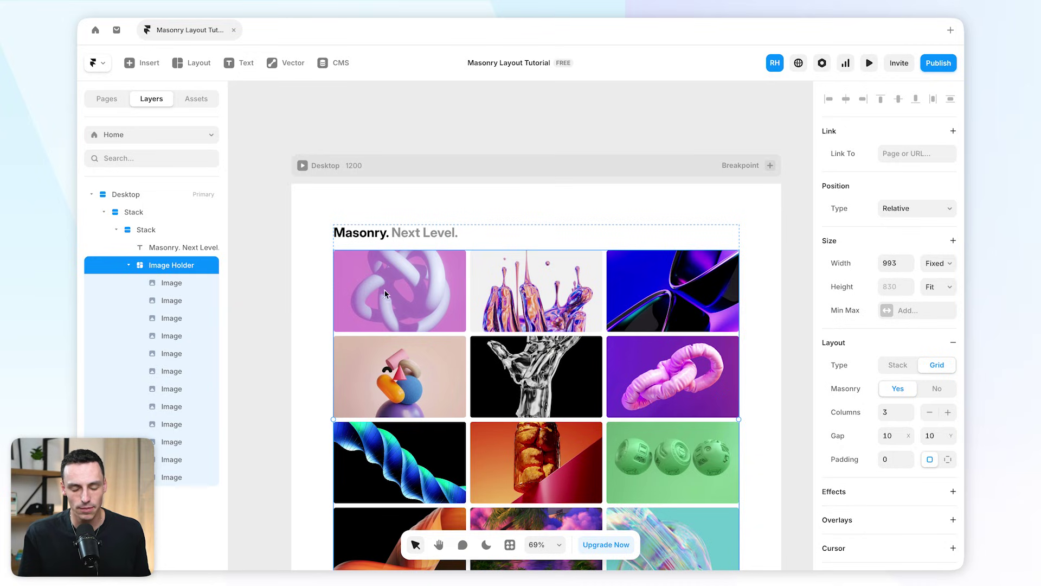
- Select each image in the grid's top two rows to inspect them
click(162, 283)
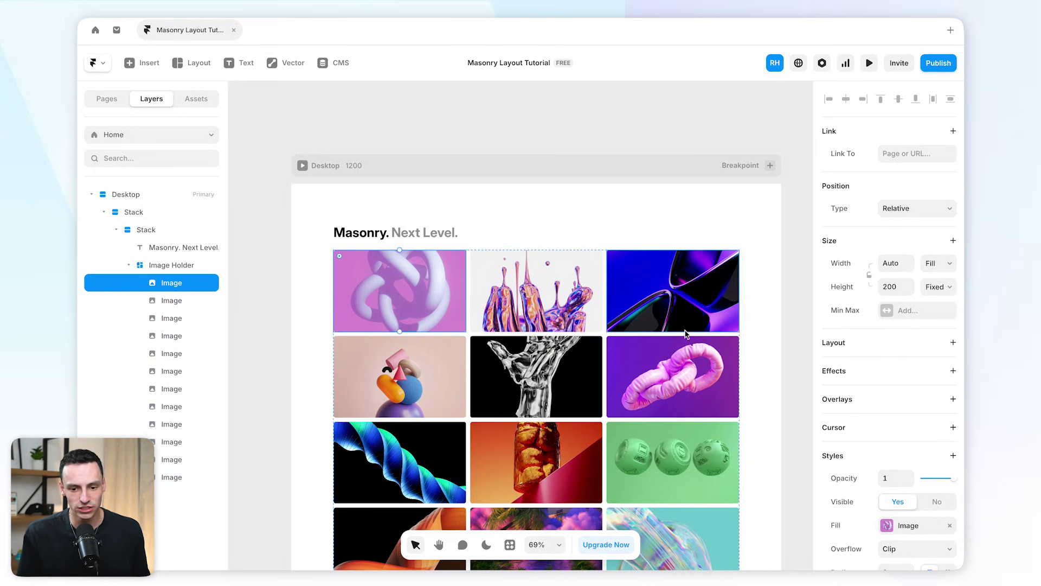
click(554, 304)
click(658, 293)
click(653, 348)
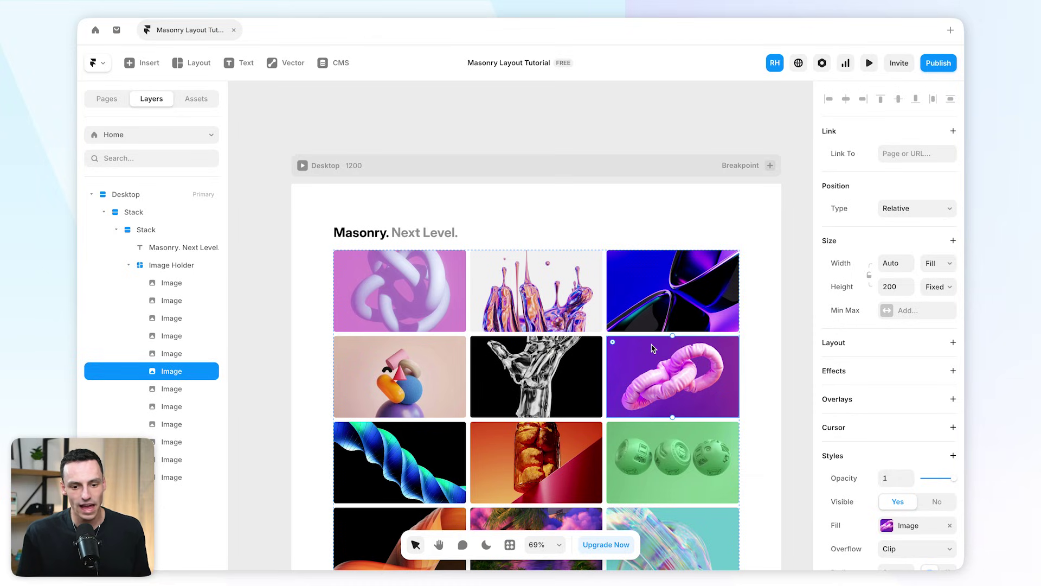
click(504, 350)
click(381, 338)
click(412, 310)
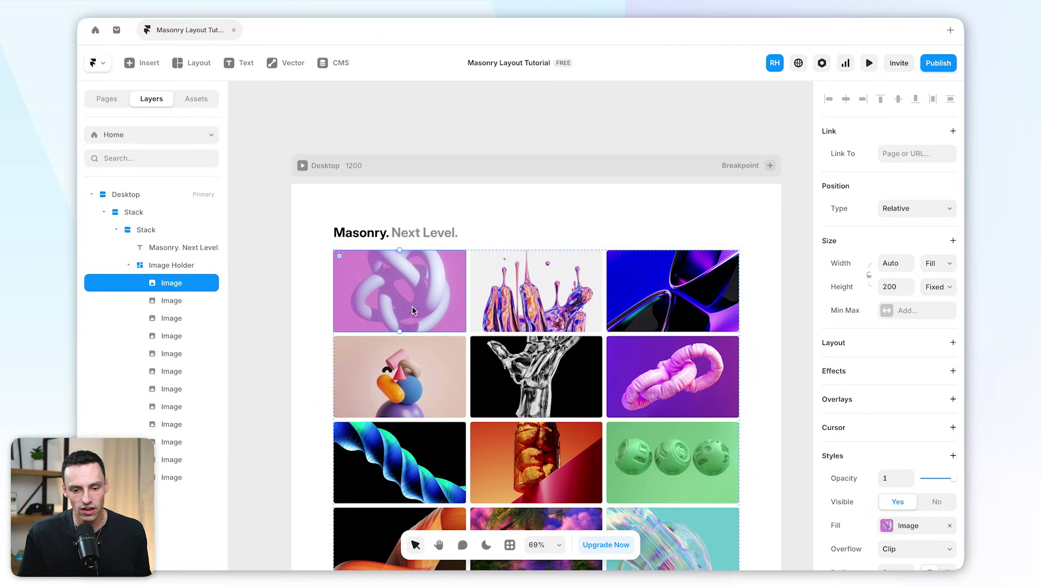
- Make the first image 364 tall, lengthen the hand image, and the liquid splash to 319
drag(402, 330, 398, 399)
scroll(398, 399, down, 3)
click(559, 282)
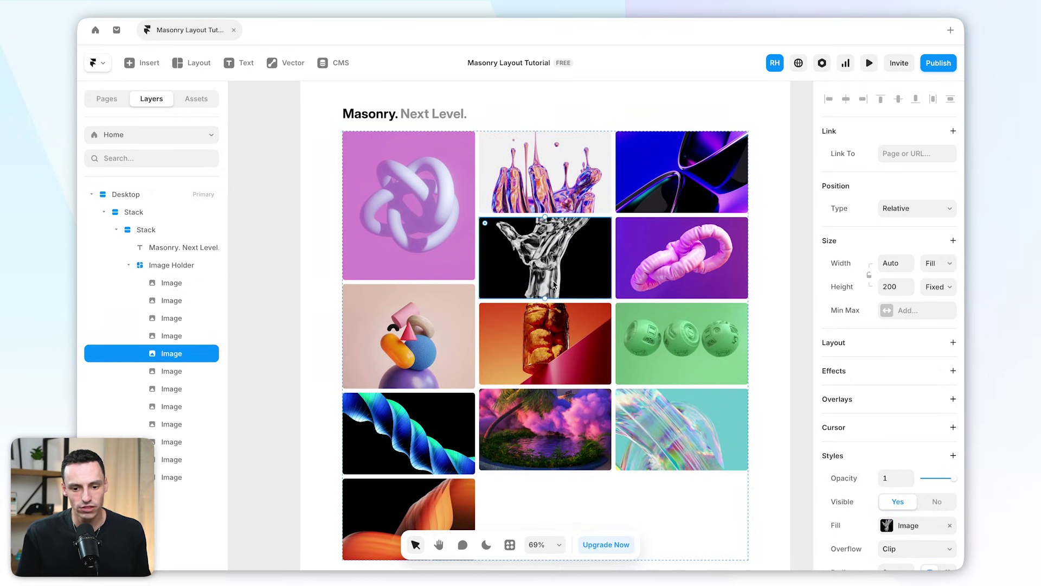
click(417, 331)
click(545, 288)
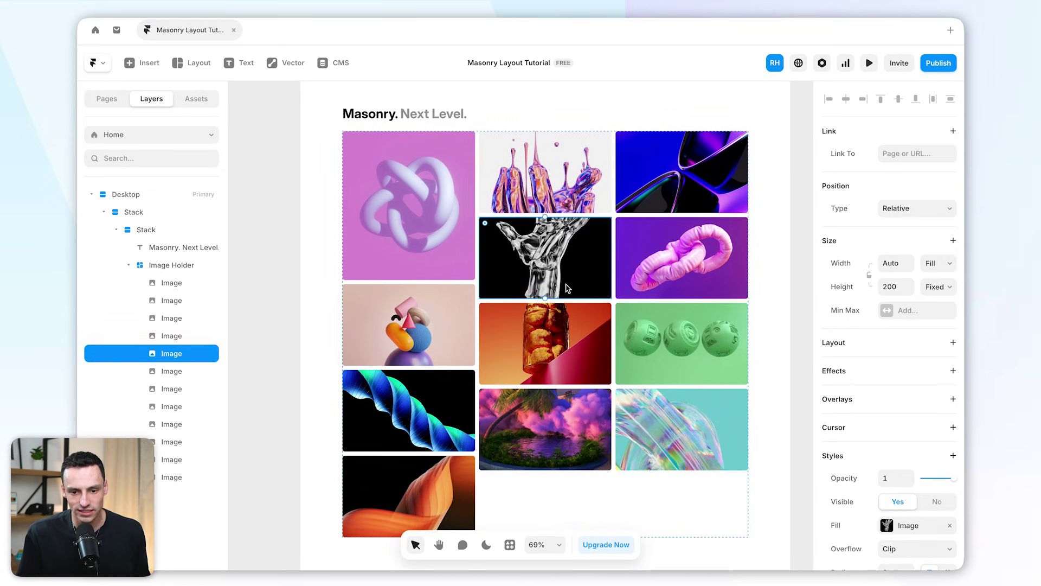
drag(545, 298, 542, 388)
click(568, 171)
drag(545, 217, 541, 260)
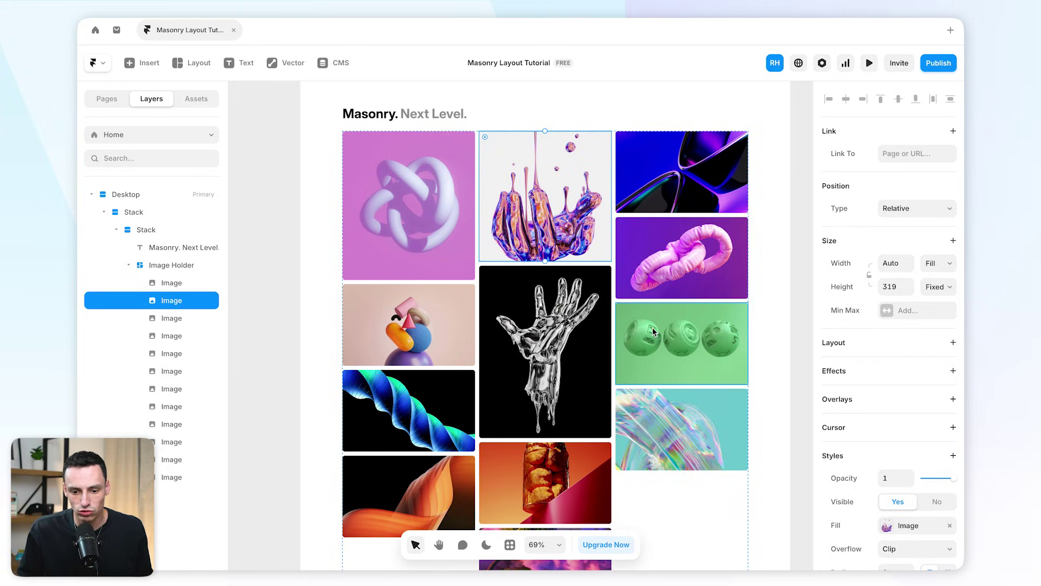
- Make the teal image 429 tall and lengthen the purple palm-scene image
click(668, 351)
click(691, 431)
drag(677, 471, 676, 562)
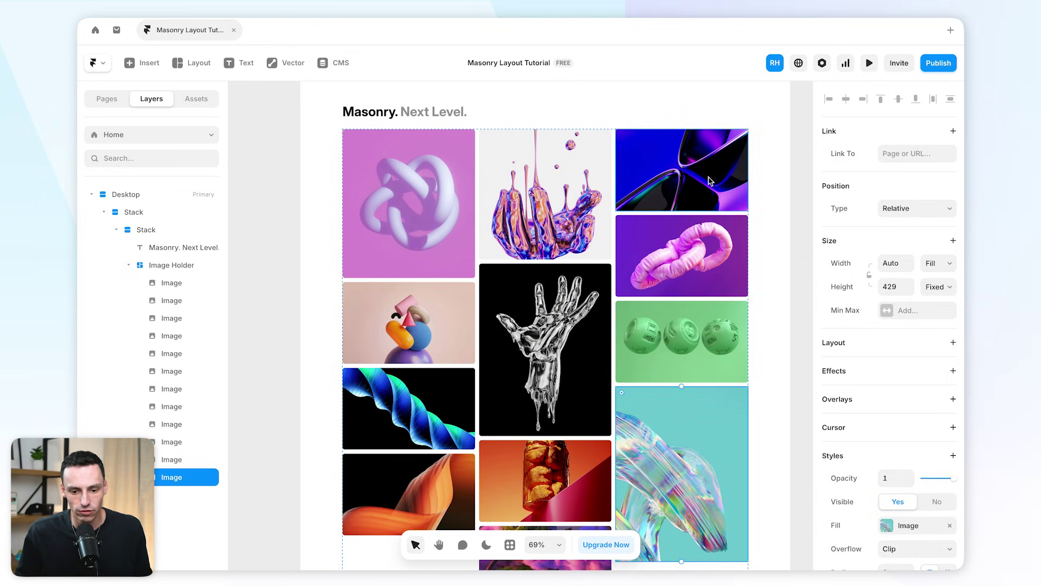
scroll(675, 539, down, 3)
click(539, 477)
drag(540, 494, 541, 523)
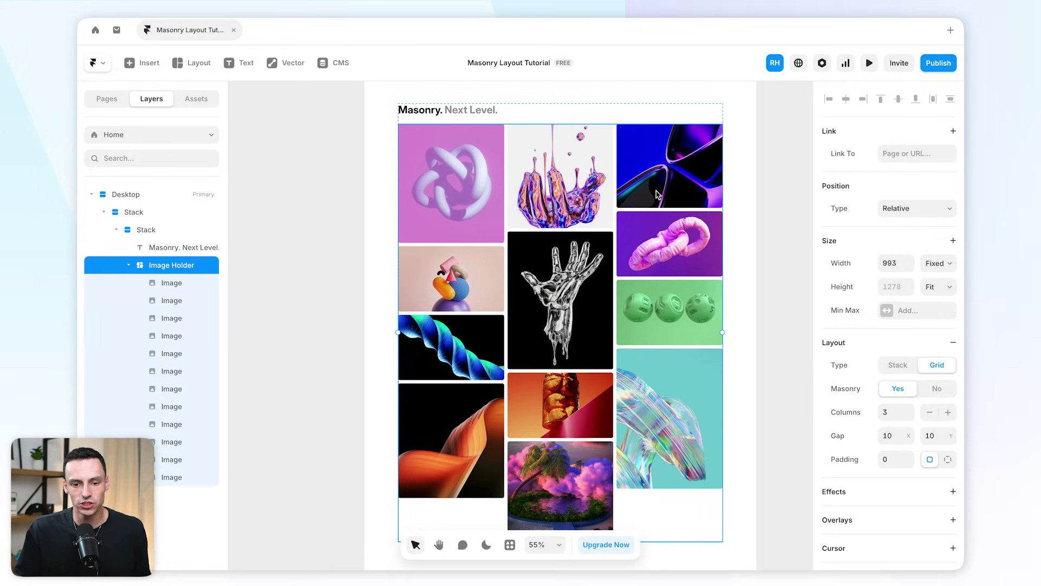
- Check the heights of the blue, drip, knot and hand images, then select the Image Holder
click(658, 194)
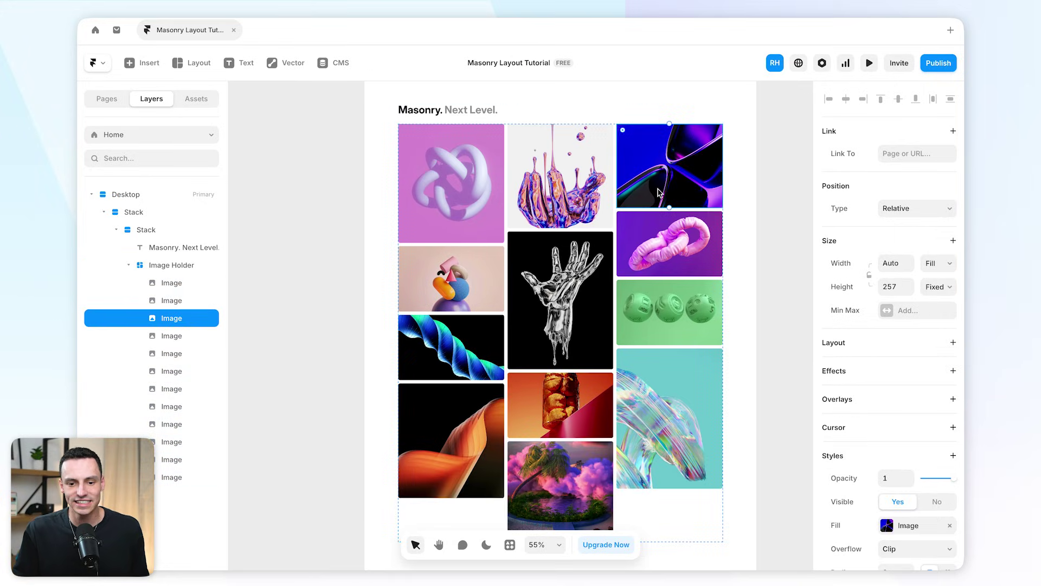
click(533, 194)
click(429, 210)
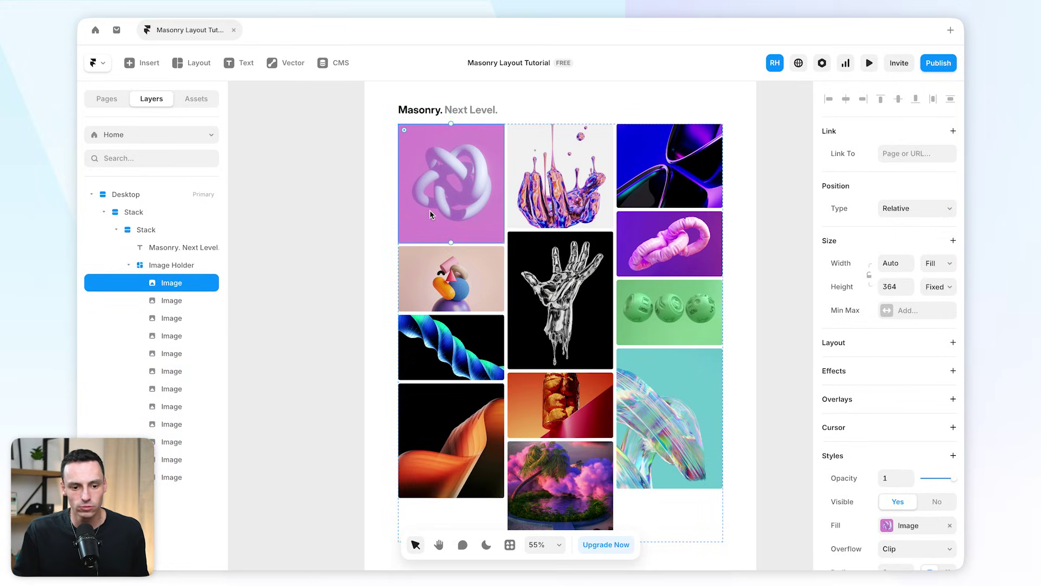
click(546, 321)
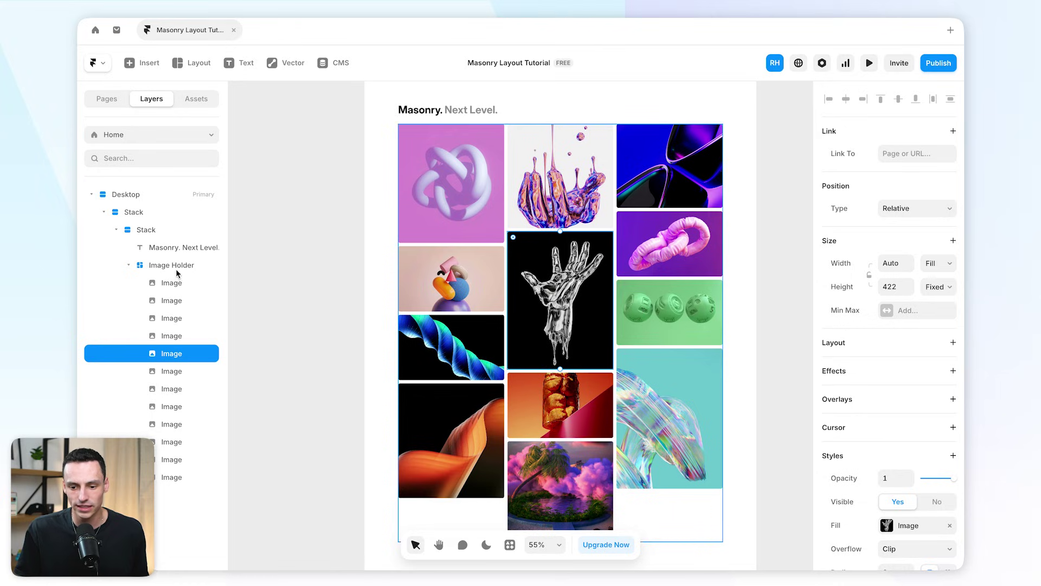
click(199, 270)
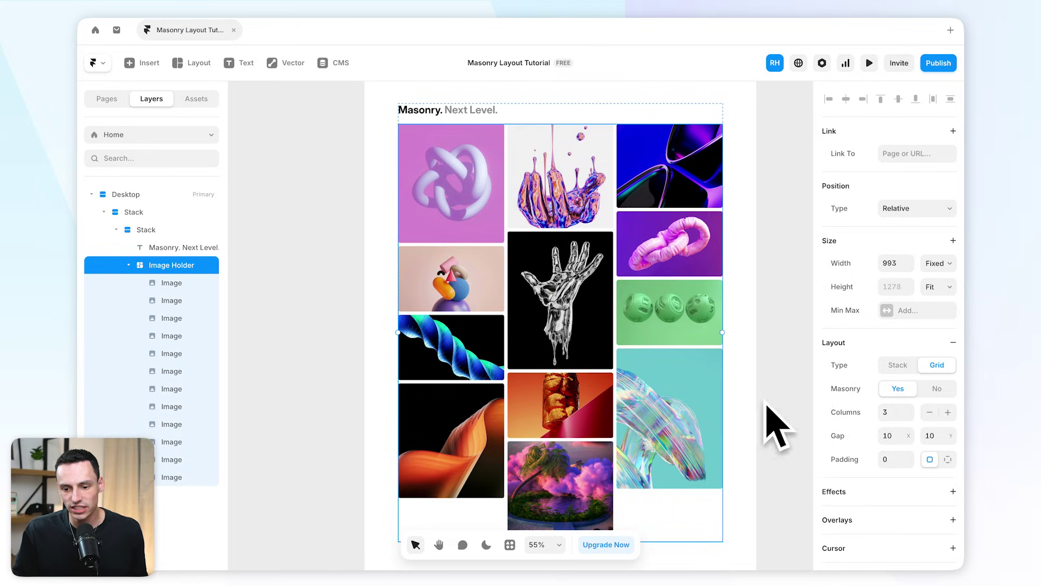
- Try the image grid at two, three and four columns
click(930, 413)
click(947, 413)
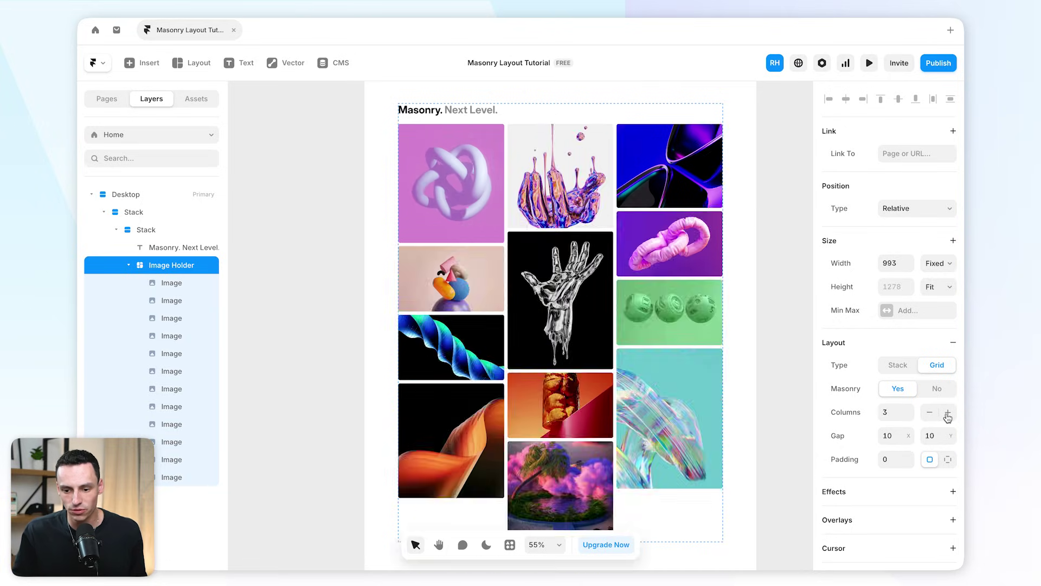
click(948, 415)
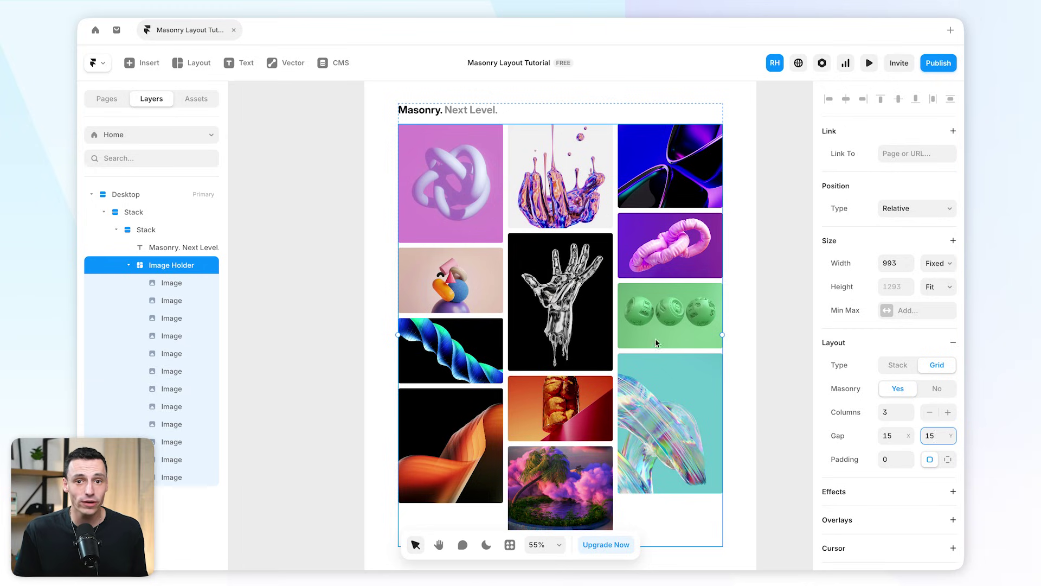
text(10)
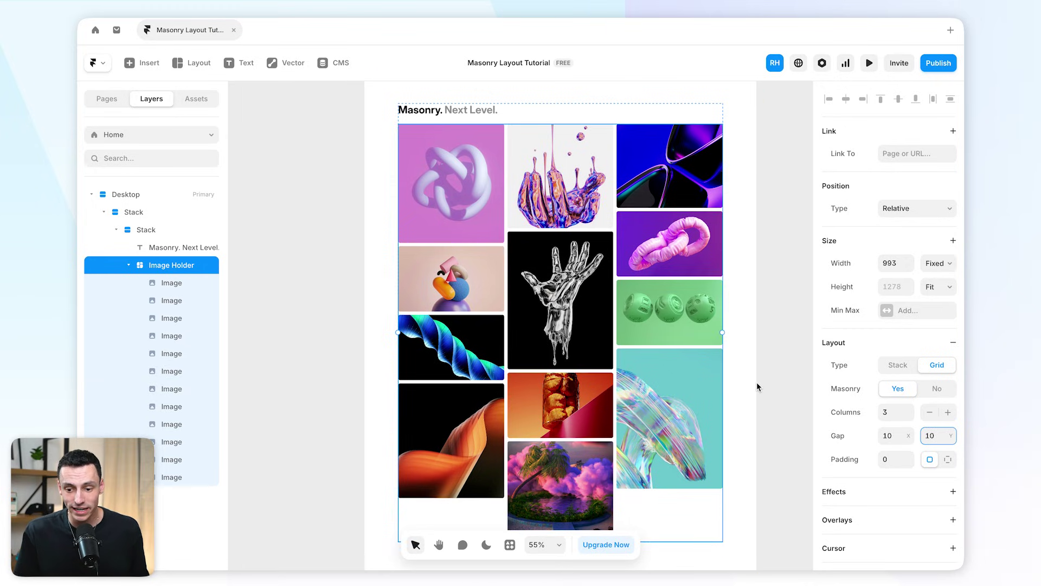
- Set the image grid's horizontal and vertical gaps to 15
click(899, 432)
text(15)
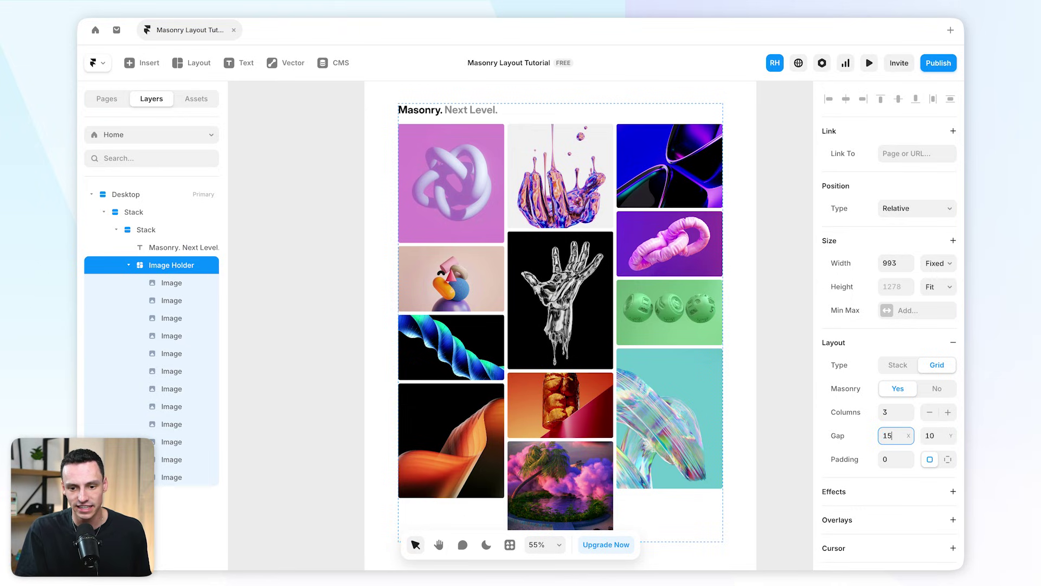
key(Tab)
text(15)
scroll(444, 244, up, 1)
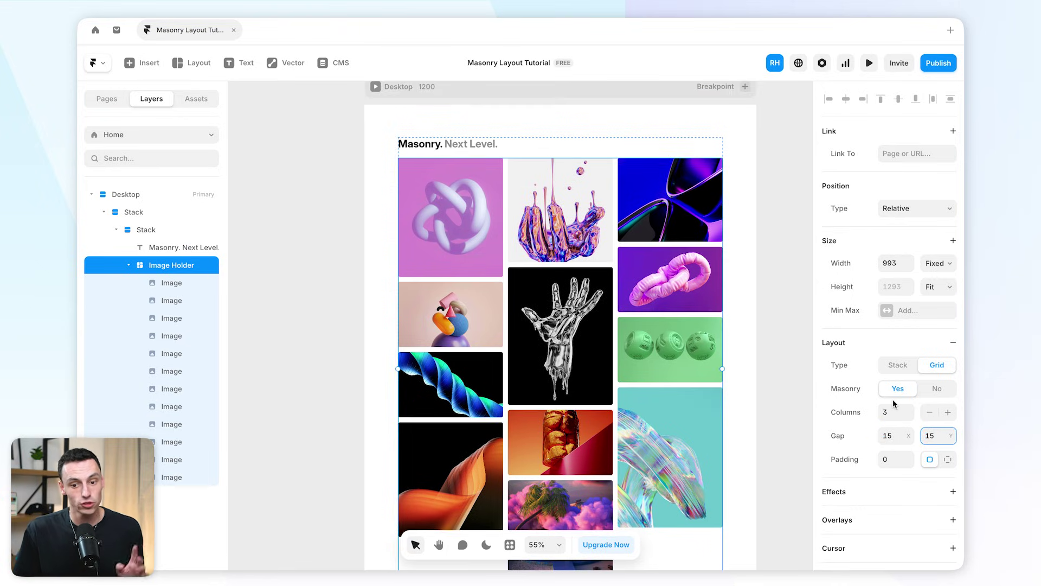
- Return the image grid to three columns and open the /cms page
click(930, 412)
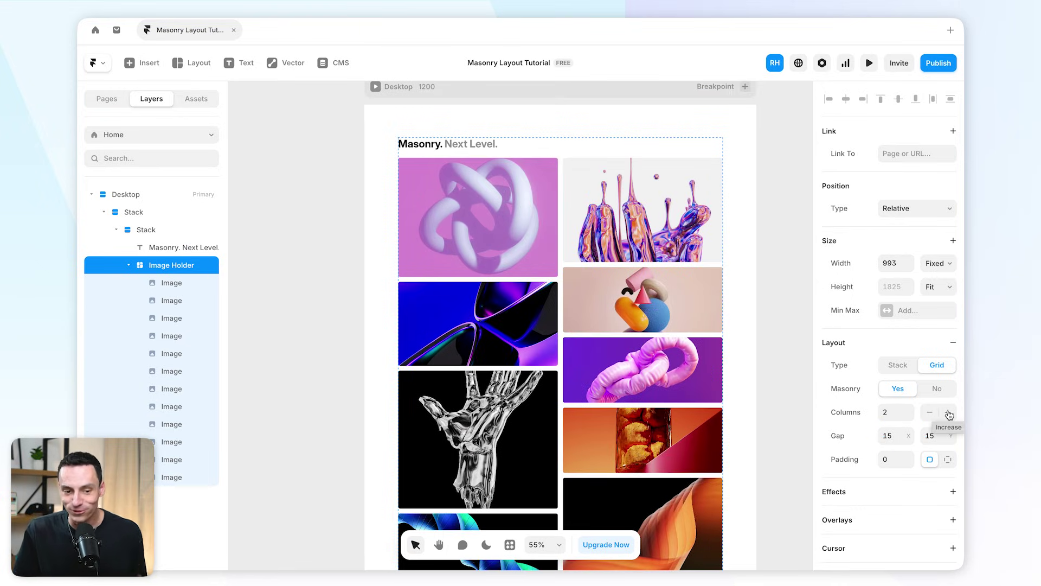
click(948, 413)
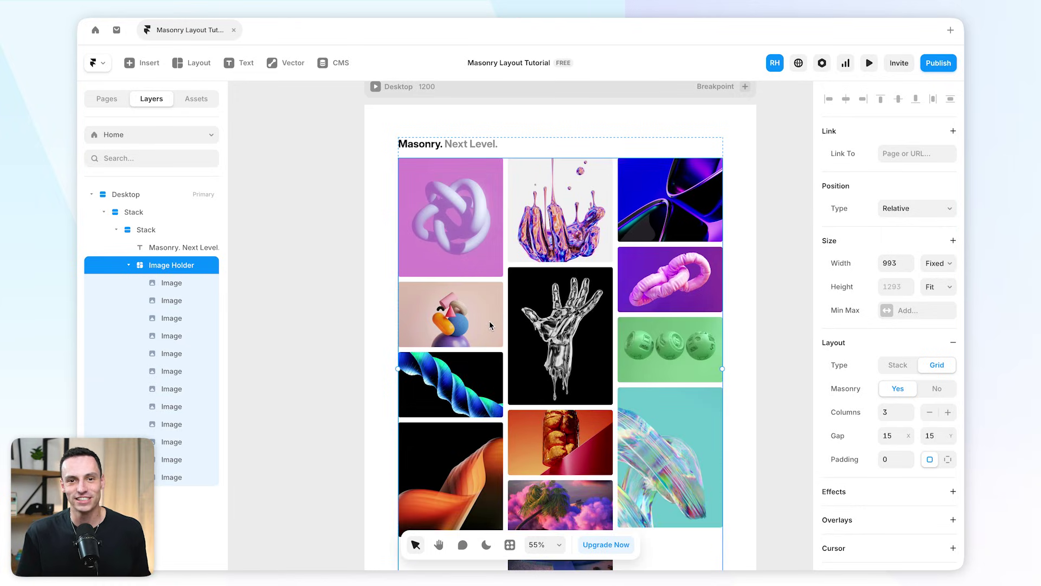
click(360, 230)
click(178, 234)
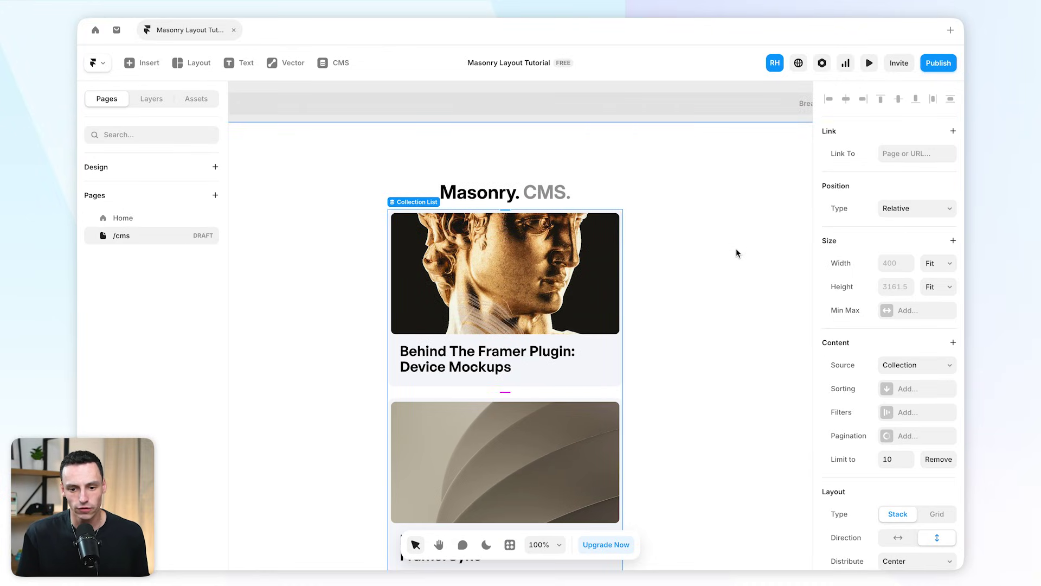
scroll(618, 288, down, 5)
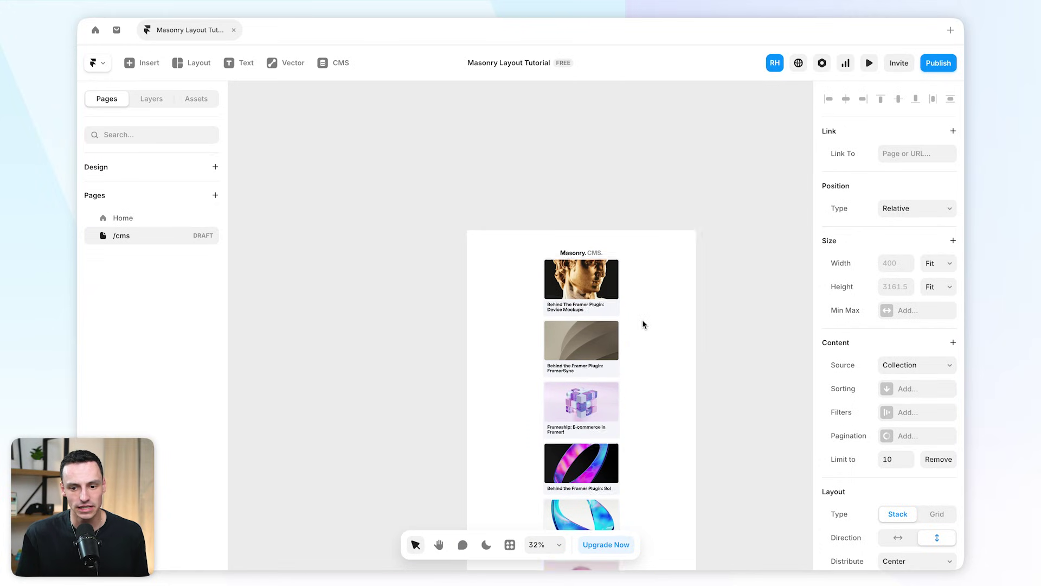
click(322, 62)
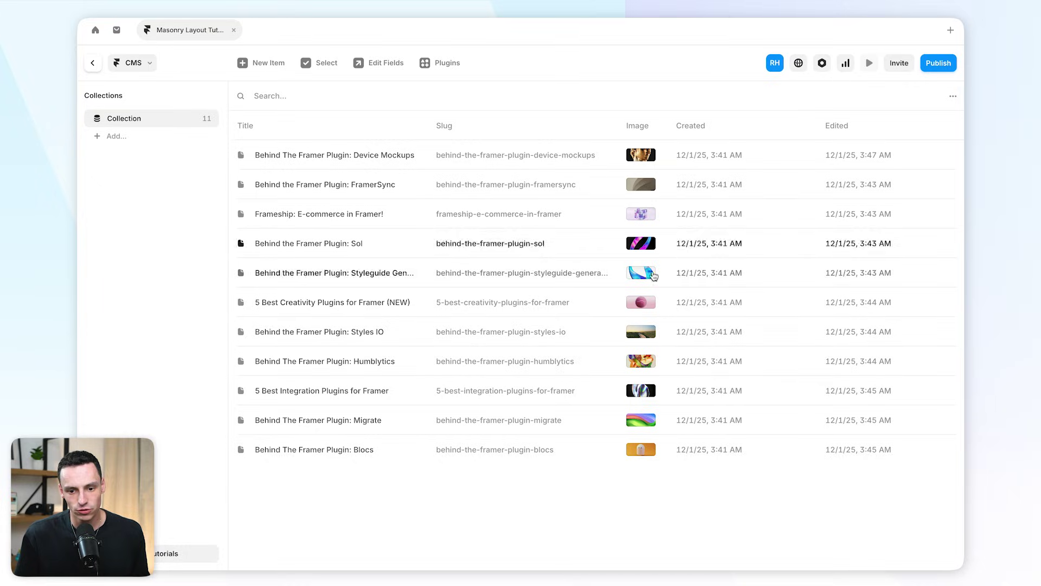
click(94, 63)
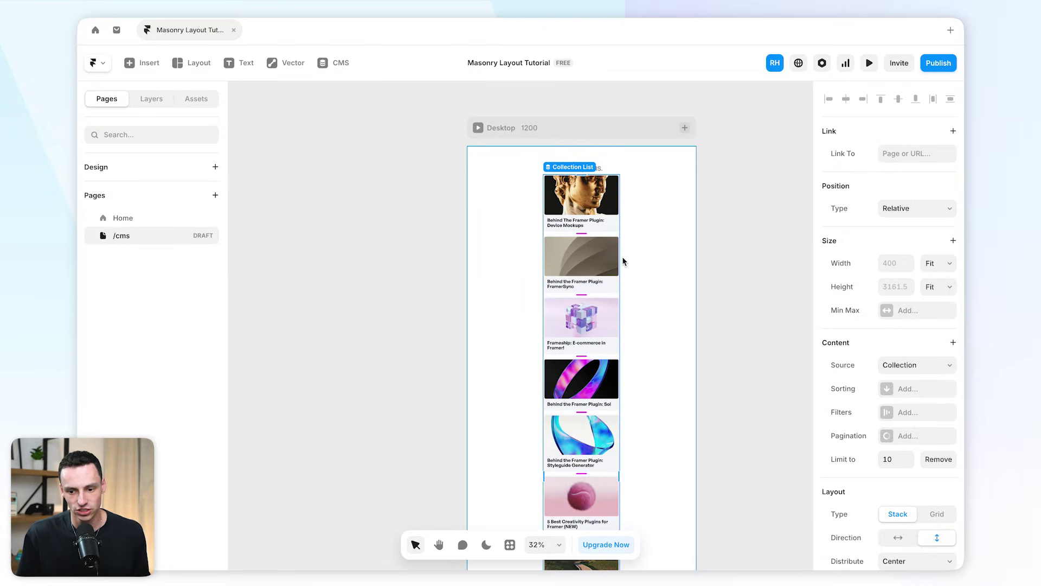
scroll(603, 199, up, 5)
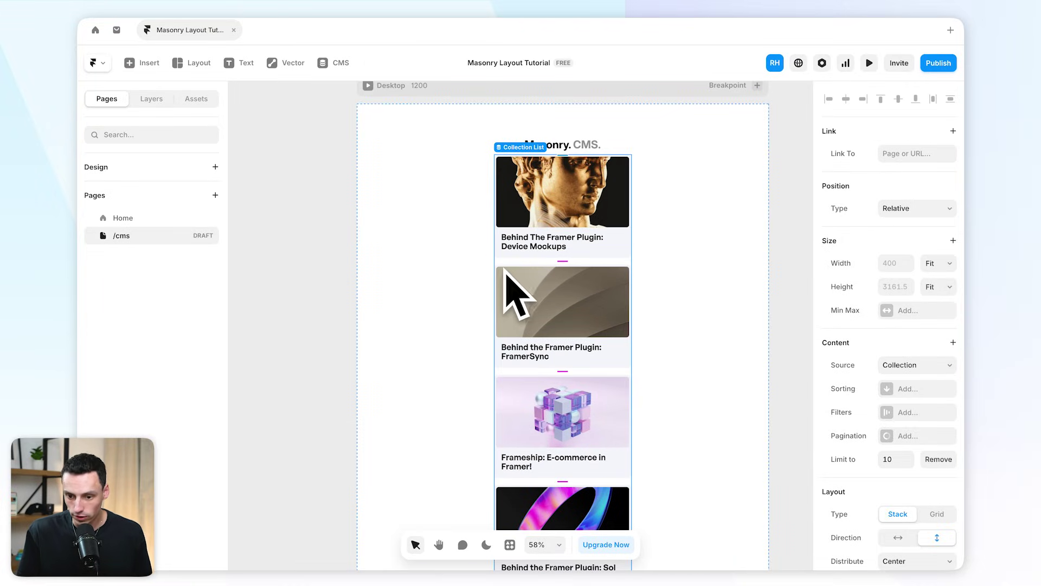
scroll(931, 457, down, 3)
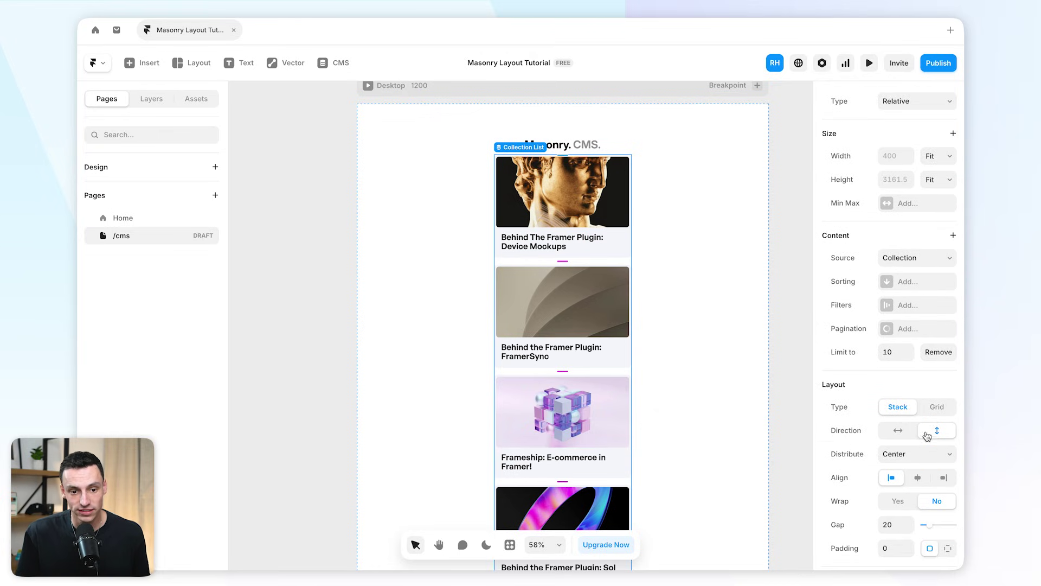
- Turn the collection list into a grid 1000 wide
click(937, 406)
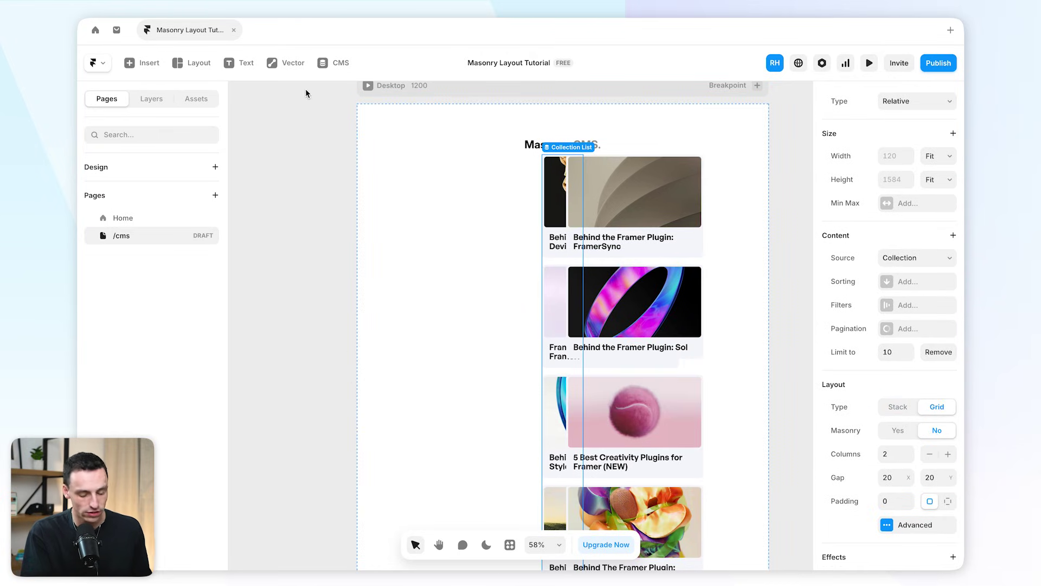
click(898, 155)
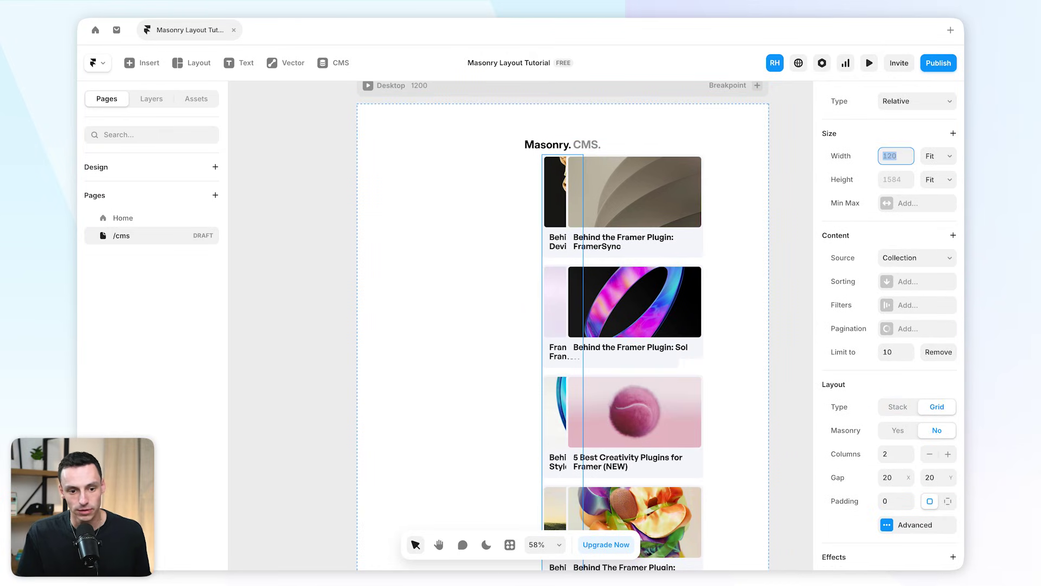
text(1000)
key(Return)
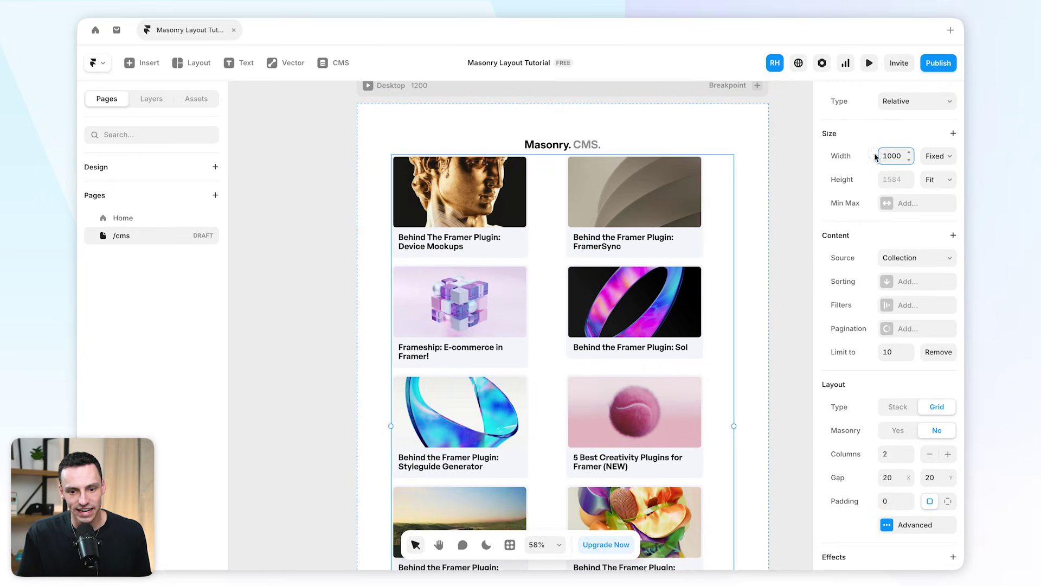
- In the layer tree, inspect the Collection and Stack layers, then select the Collections list
click(147, 98)
click(148, 266)
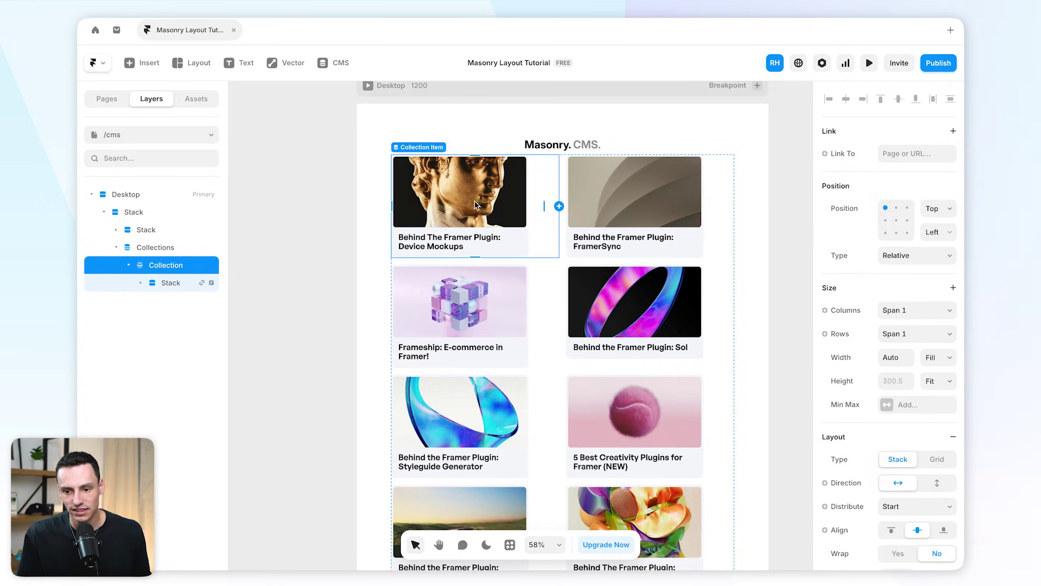
click(164, 283)
click(155, 248)
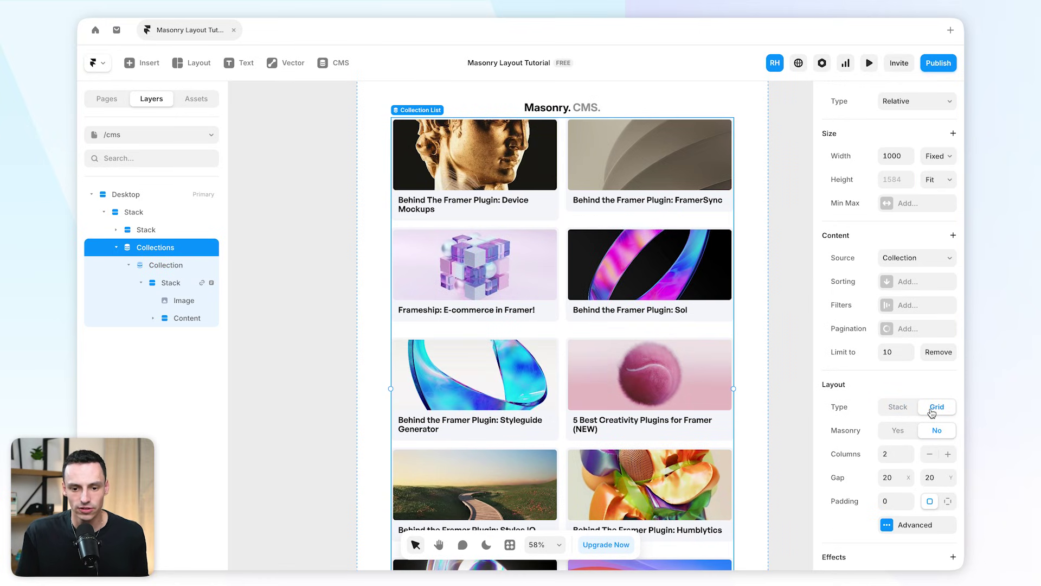
- Switch masonry on for the collection grid and raise its columns from 2 to 3
click(890, 435)
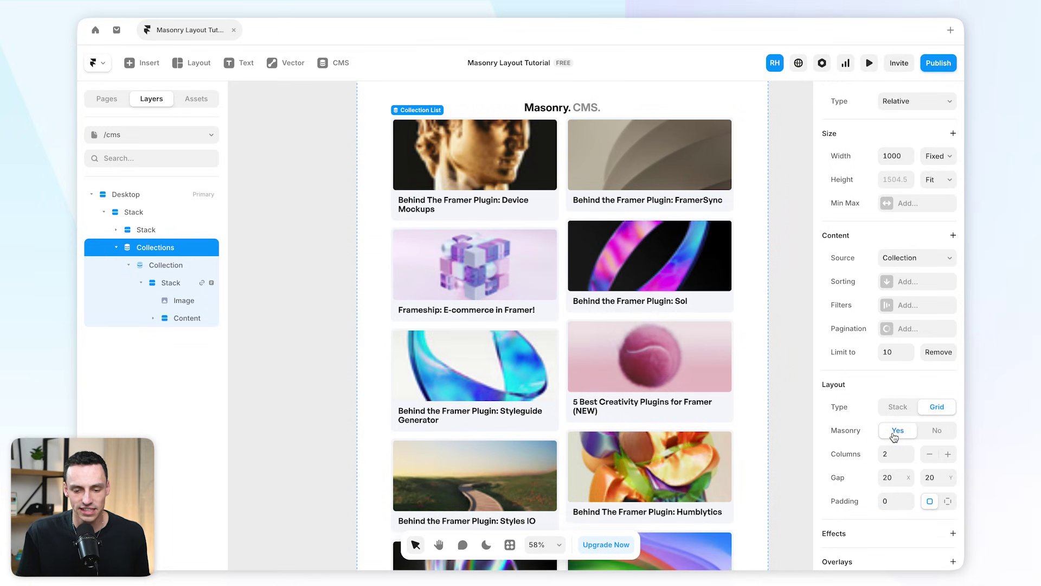
scroll(624, 202, up, 5)
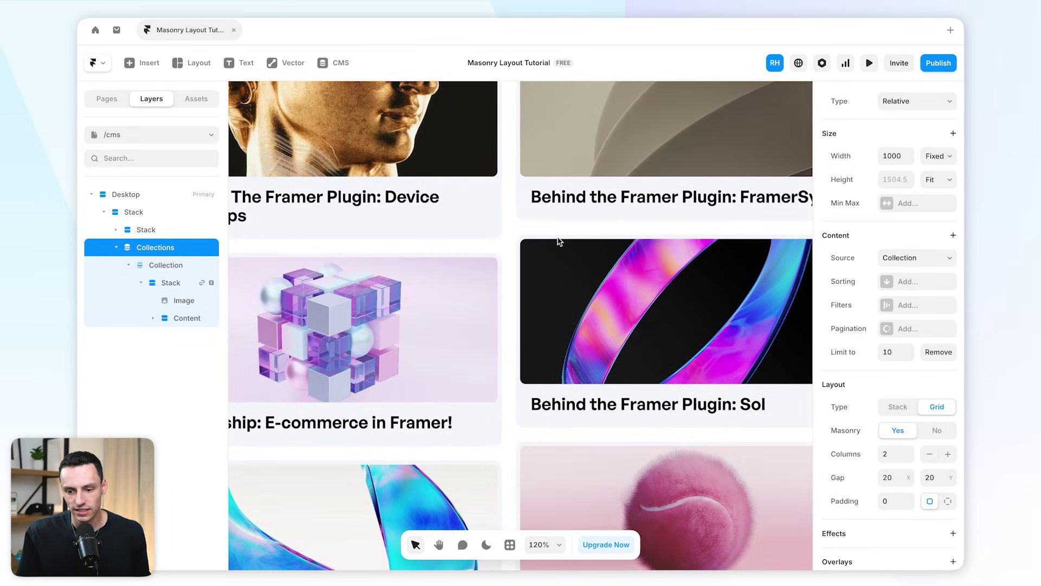
scroll(610, 309, down, 5)
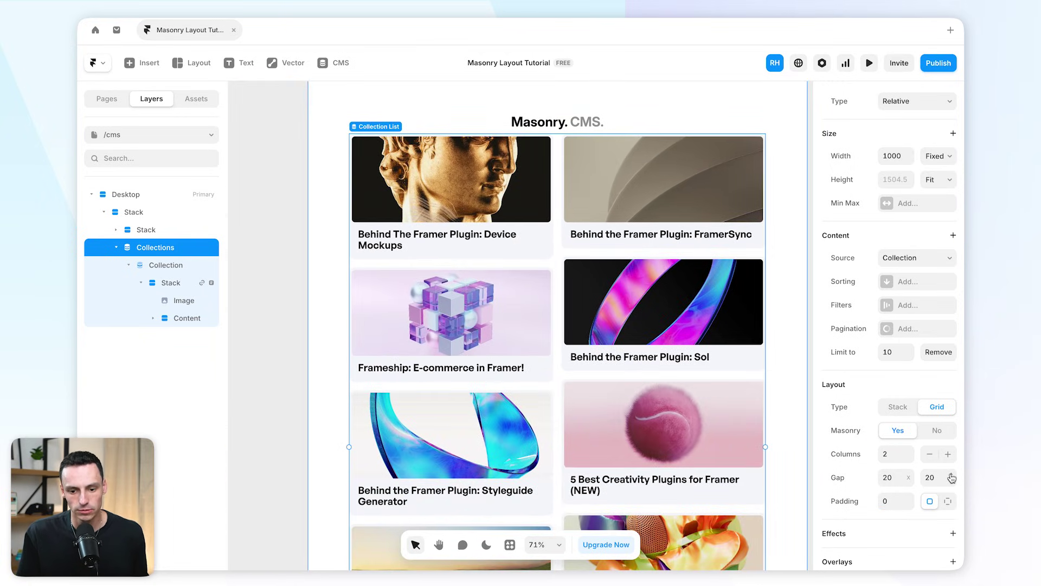
click(948, 455)
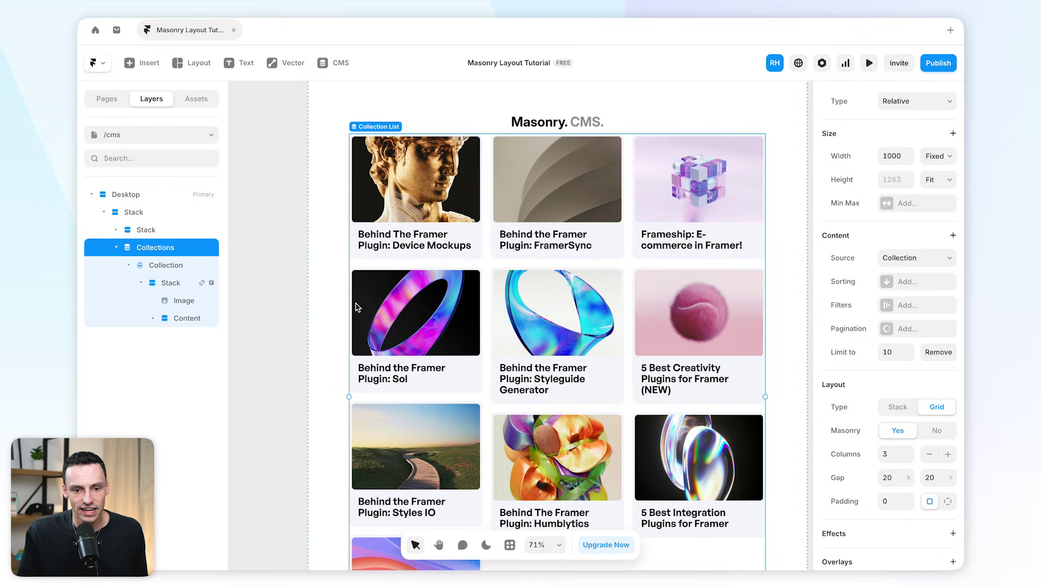
scroll(304, 244, down, 1)
click(265, 186)
- Change the first card image's height from Fixed to Fit Image, then select the collection list
click(432, 174)
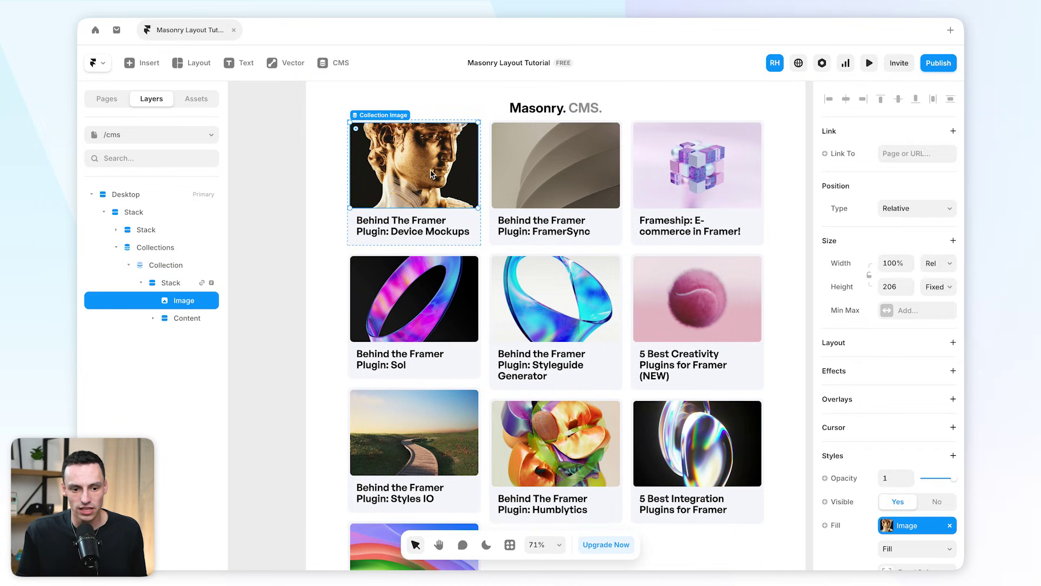
scroll(293, 172, down, 1)
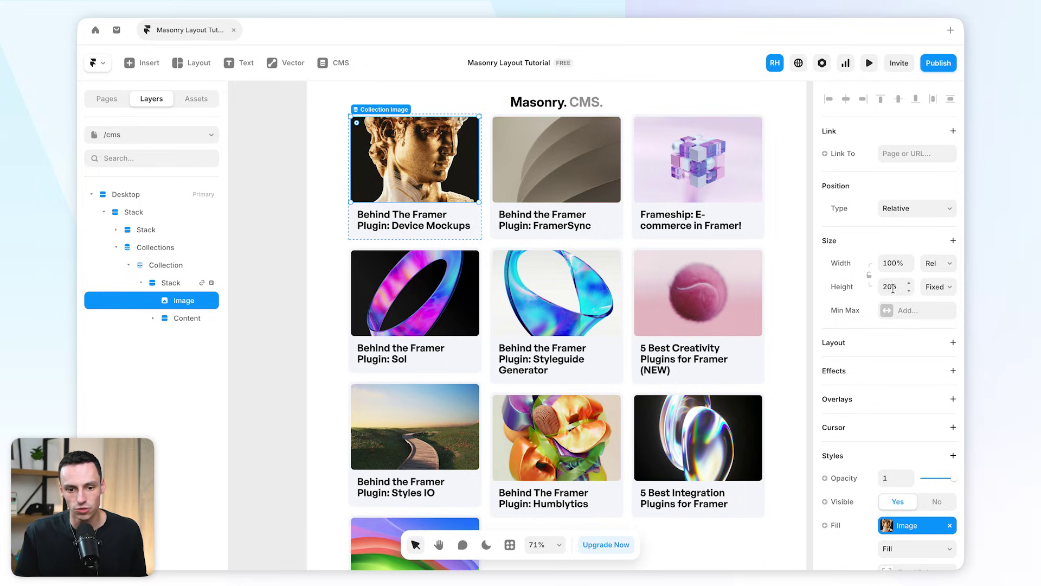
click(935, 286)
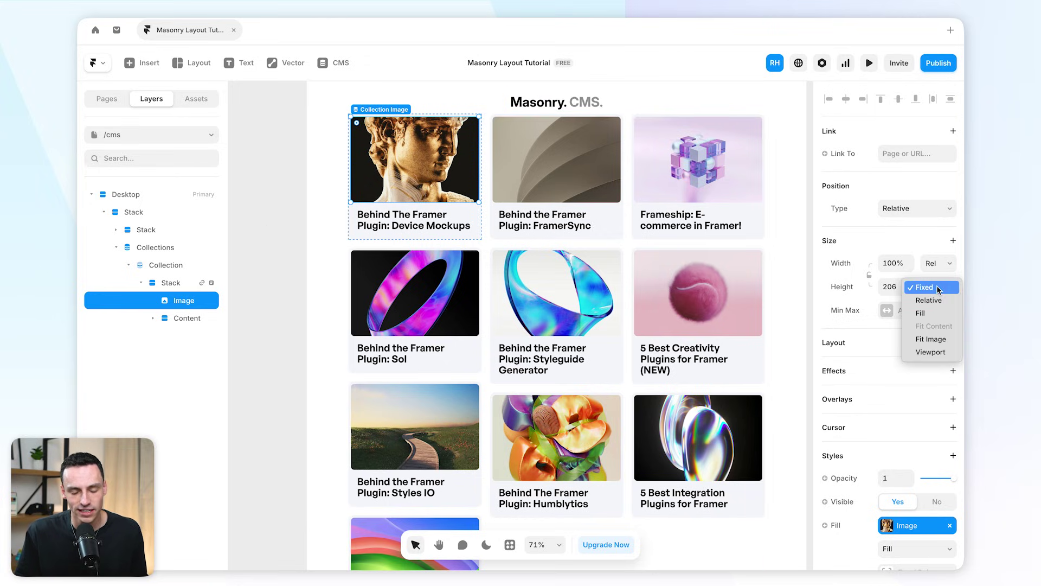
click(944, 340)
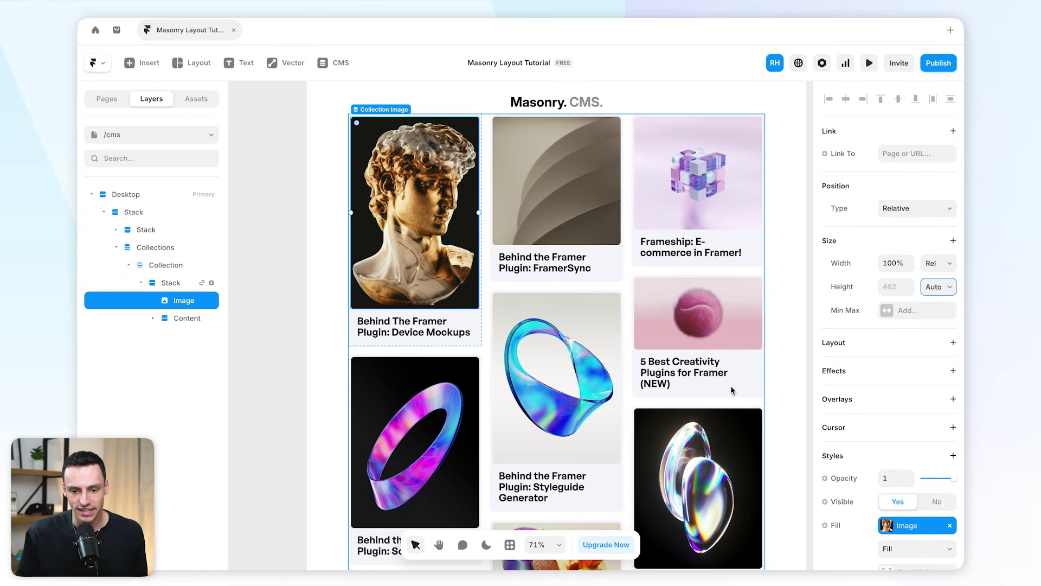
scroll(724, 381, down, 5)
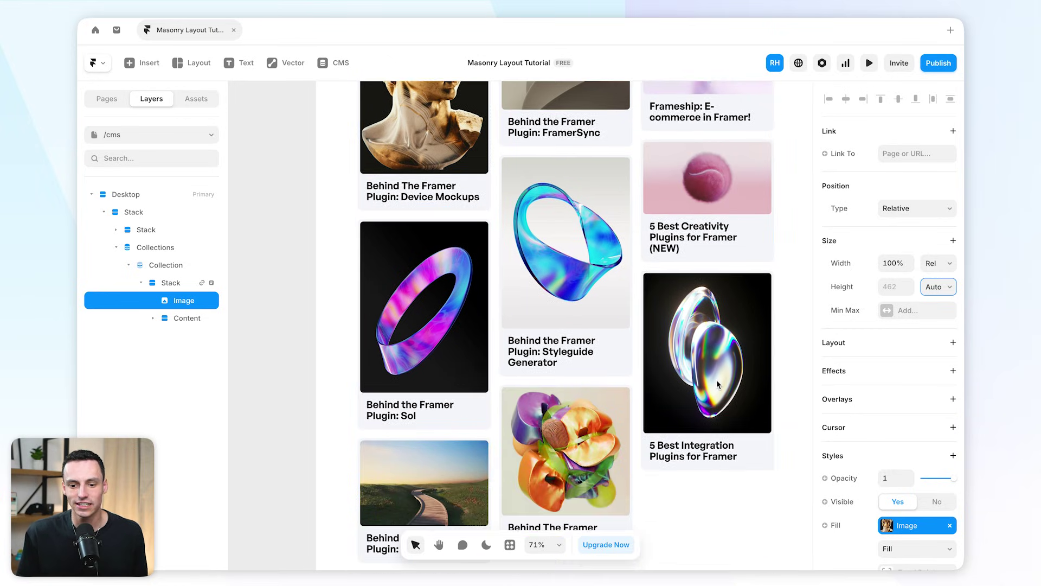
scroll(717, 384, down, 2)
scroll(662, 408, up, 8)
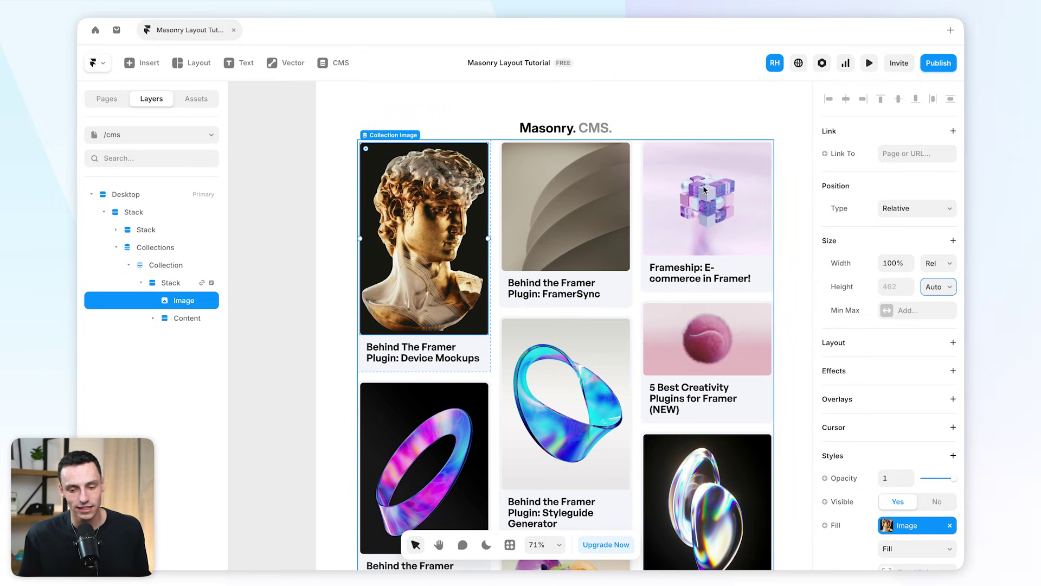
click(705, 185)
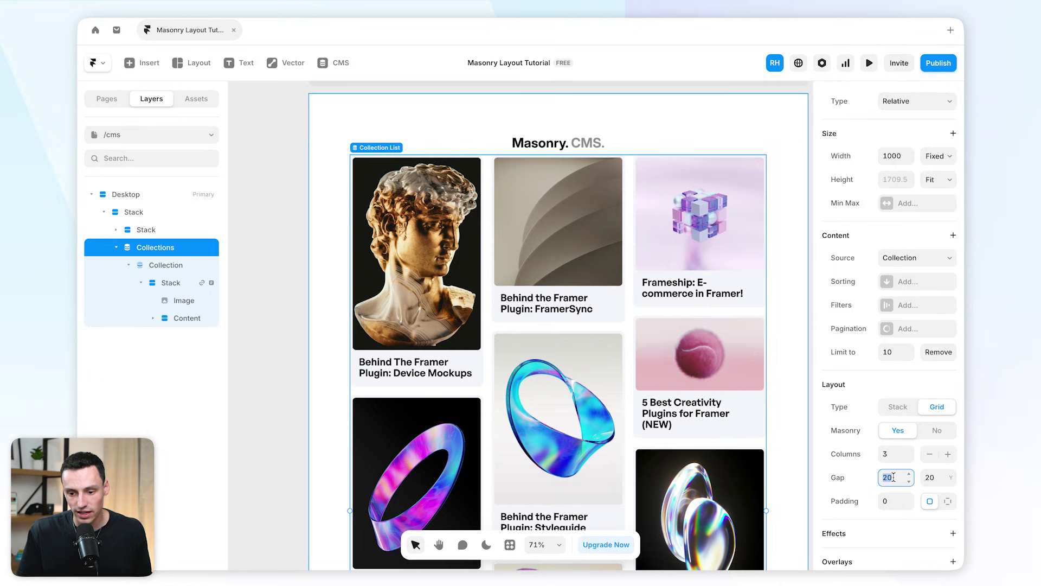
- Set the collection grid's horizontal and vertical gaps to 15
text(5)
key(Tab)
text(15)
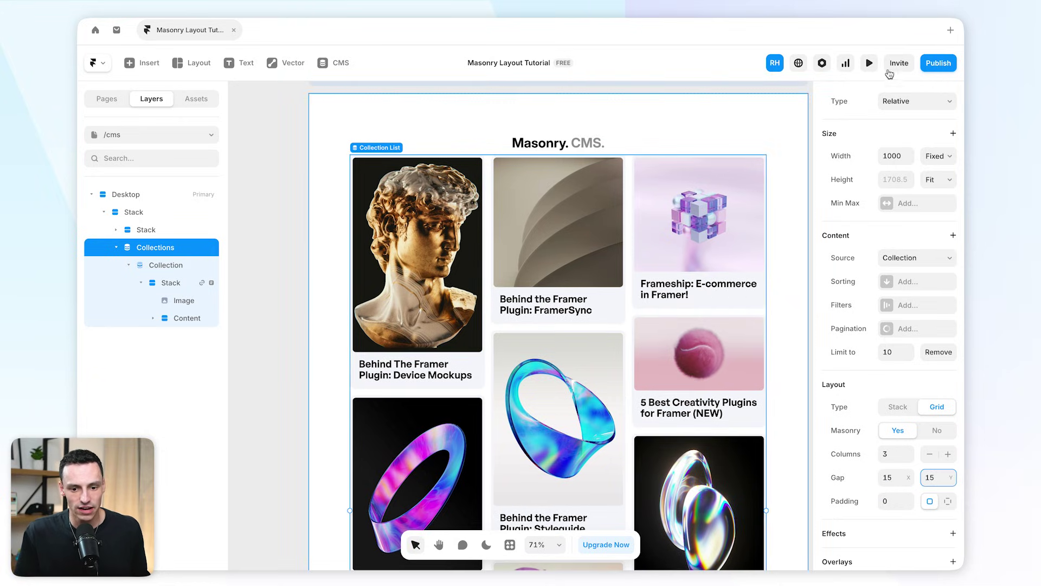
- Preview the /cms page live, then exit the preview and open the Home page
click(869, 63)
scroll(569, 309, down, 5)
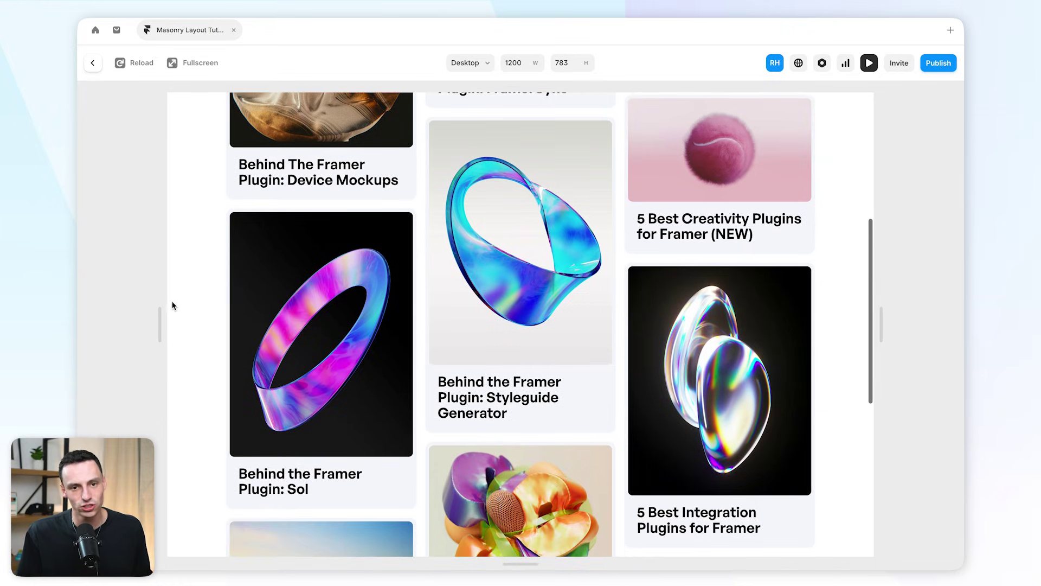
key(Escape)
click(123, 218)
scroll(601, 275, down, 2)
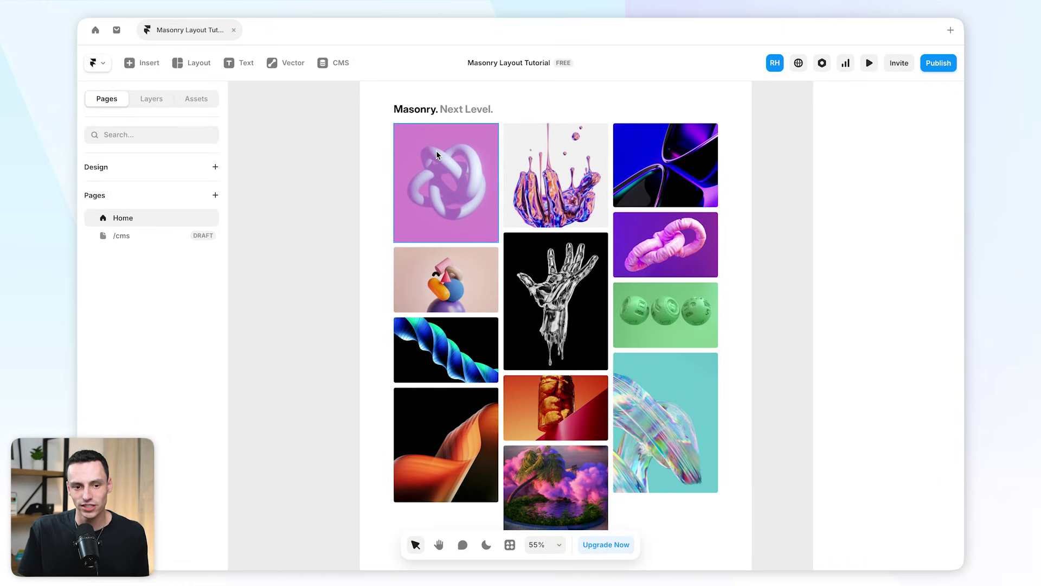
- Wrap the Home images in a Masonry layout and lengthen the first two images
click(197, 63)
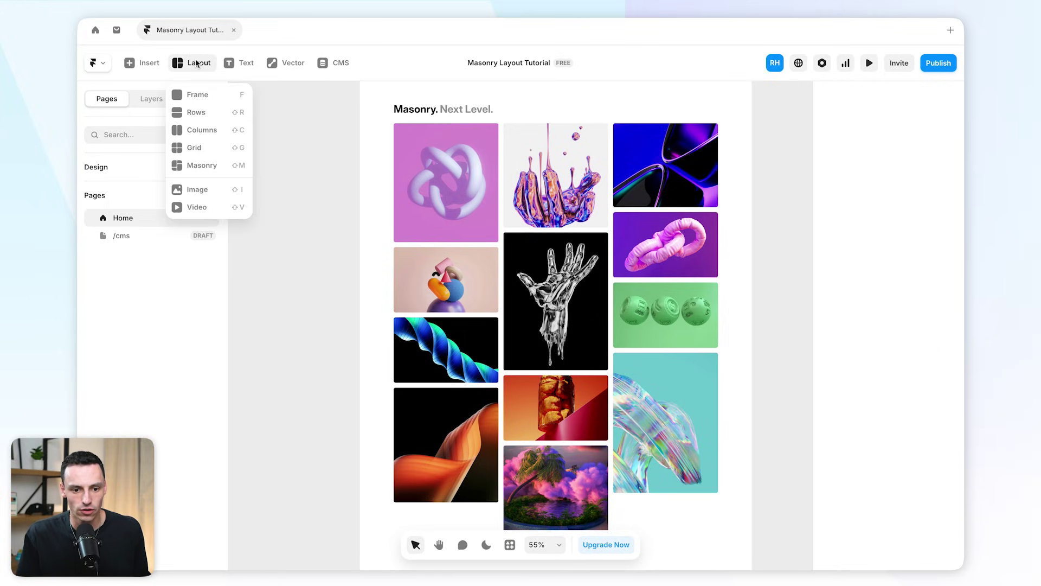
click(215, 172)
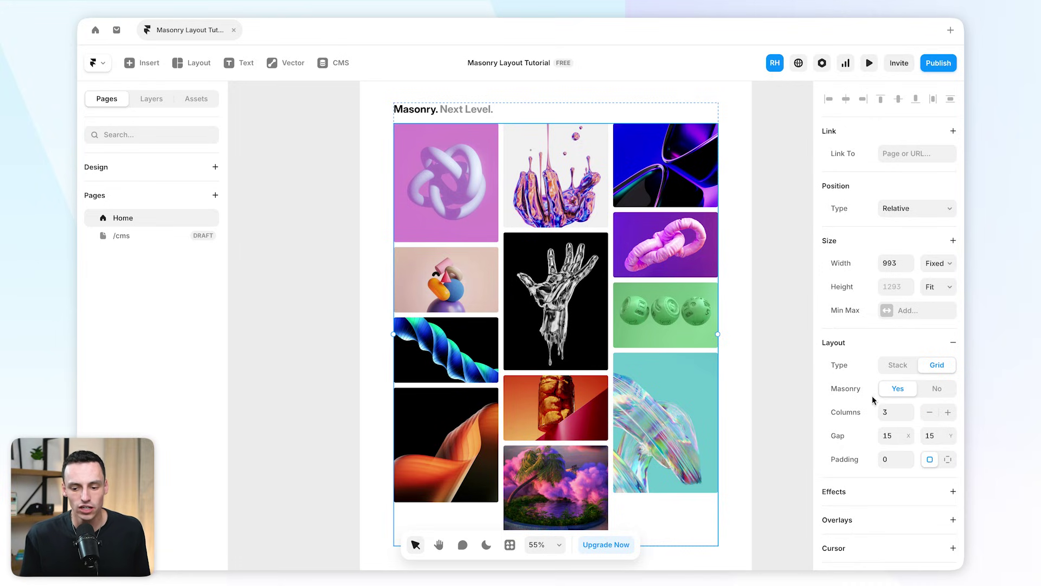
key(Return)
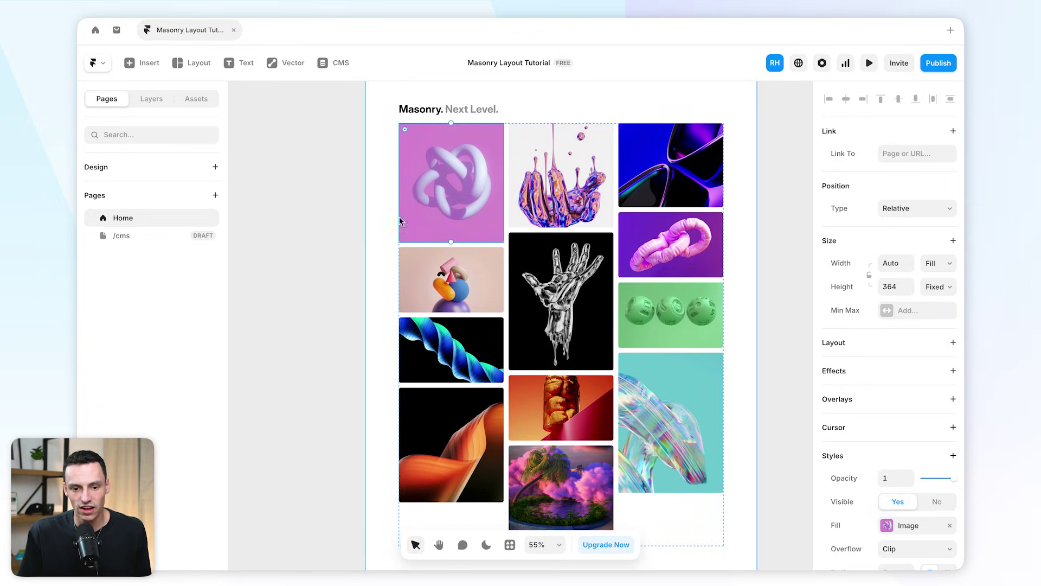
mouse_move(451, 239)
mouse_down()
mouse_move(451, 274)
mouse_move(451, 249)
mouse_up()
drag(563, 227, 670, 299)
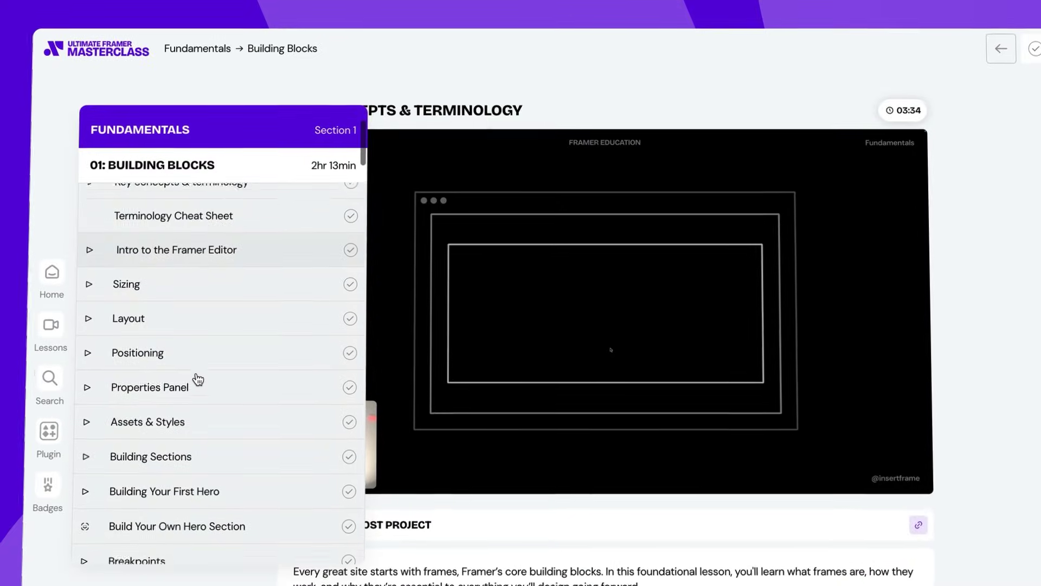
- Mark the Fundamentals lesson complete and step through the phone onboarding preview
scroll(197, 380, down, 3)
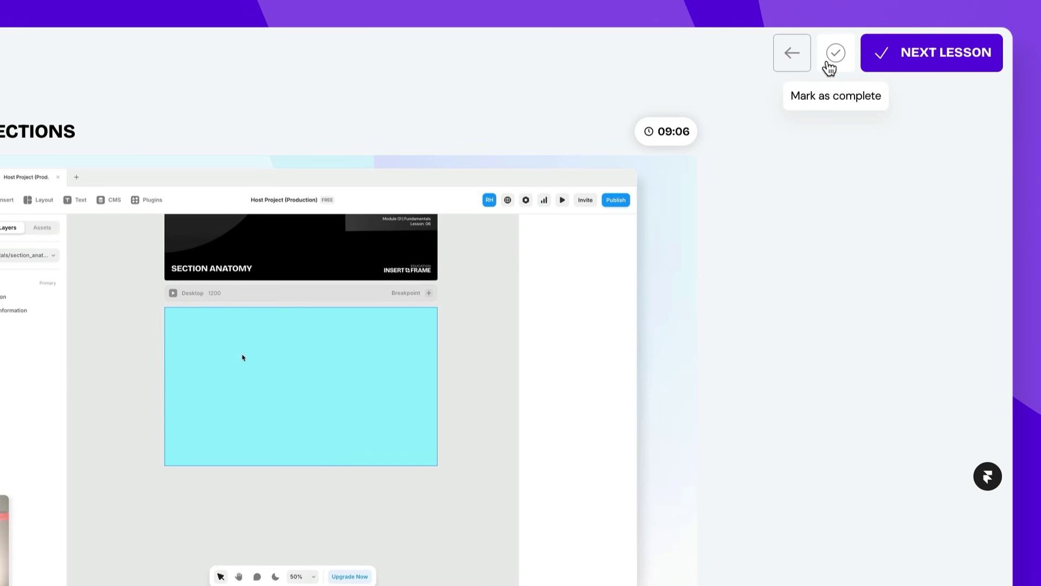
click(834, 54)
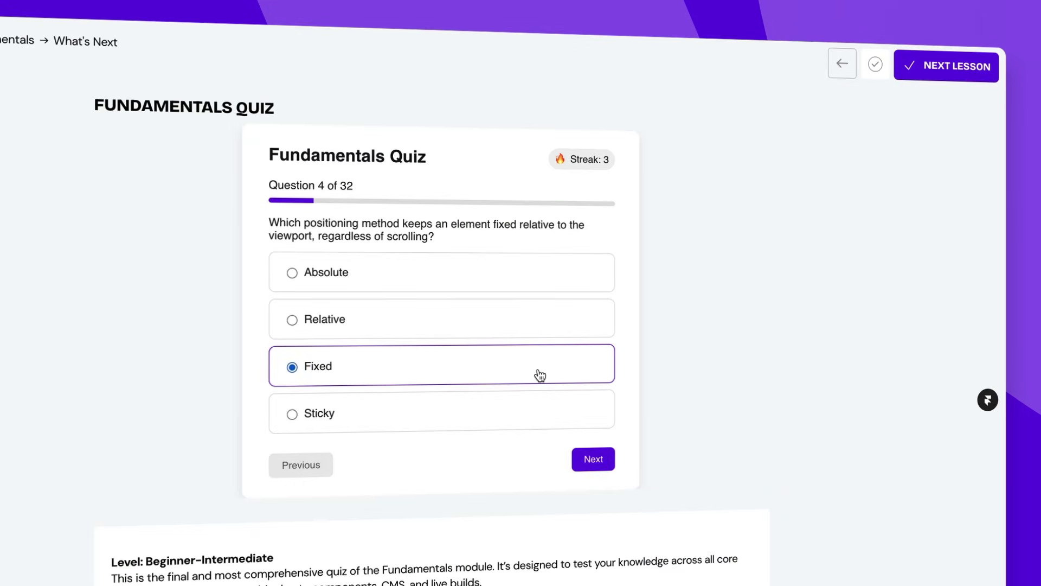
click(123, 512)
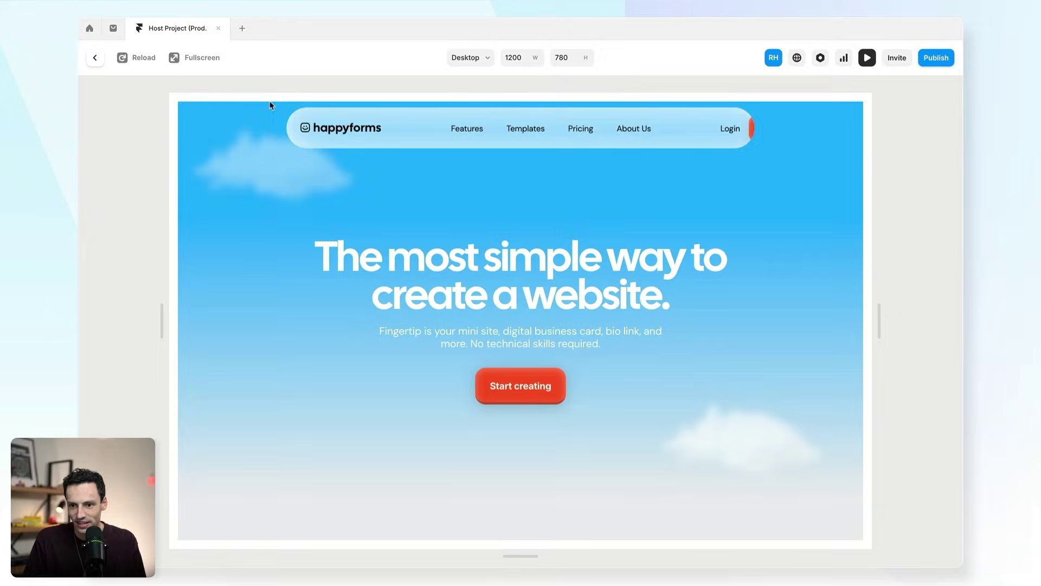